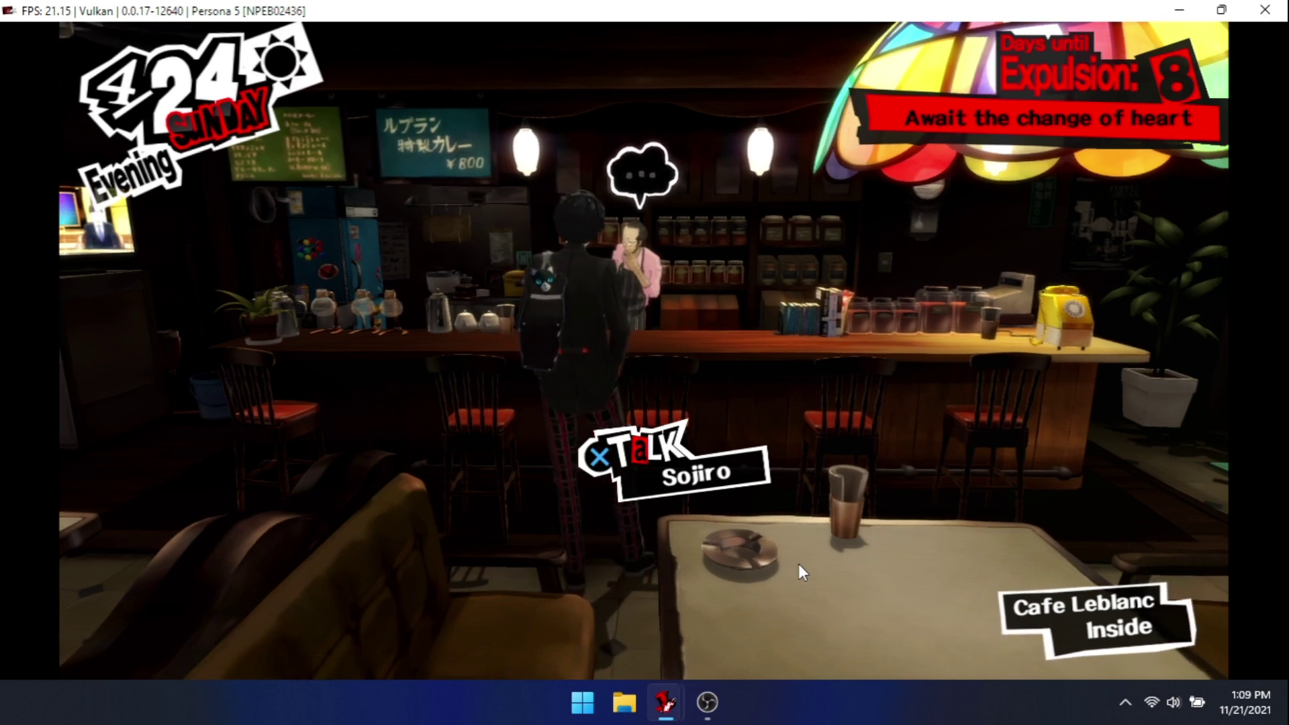
Start the conversation with Sojiro, advance his dialogue, then begin closing the game window
key(Return)
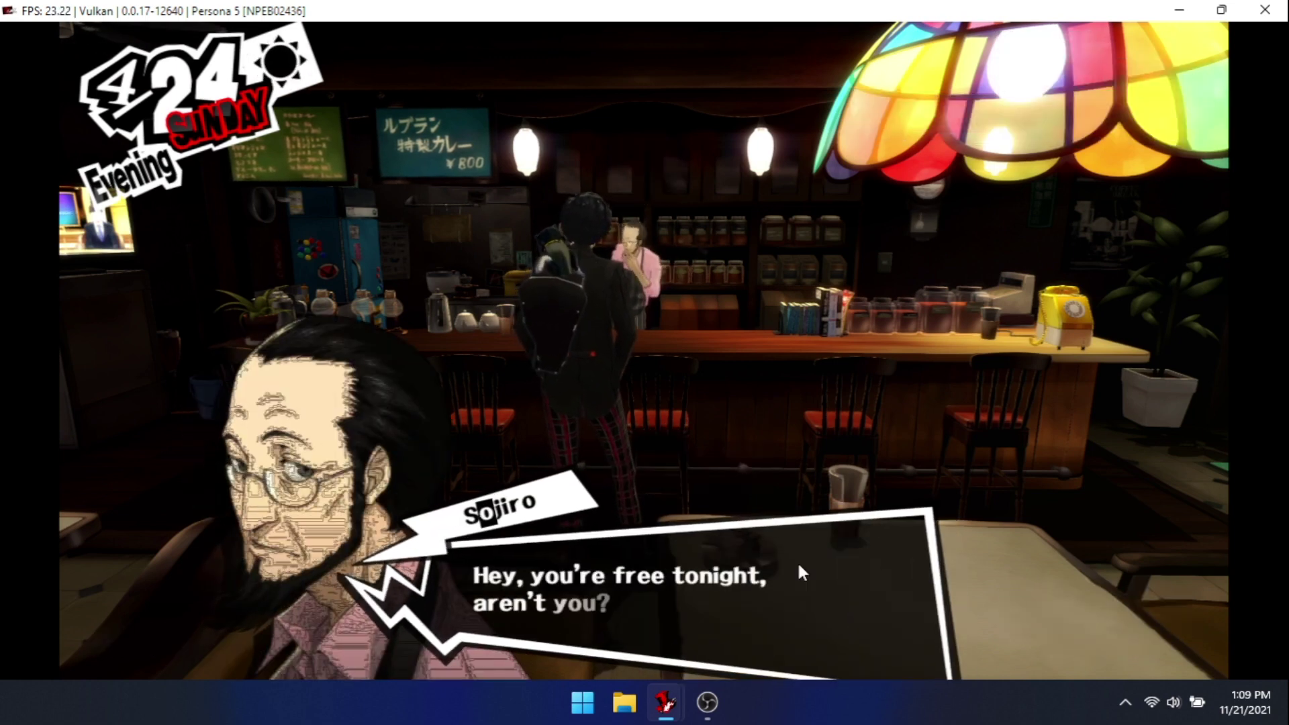
key(Return)
key(Return)
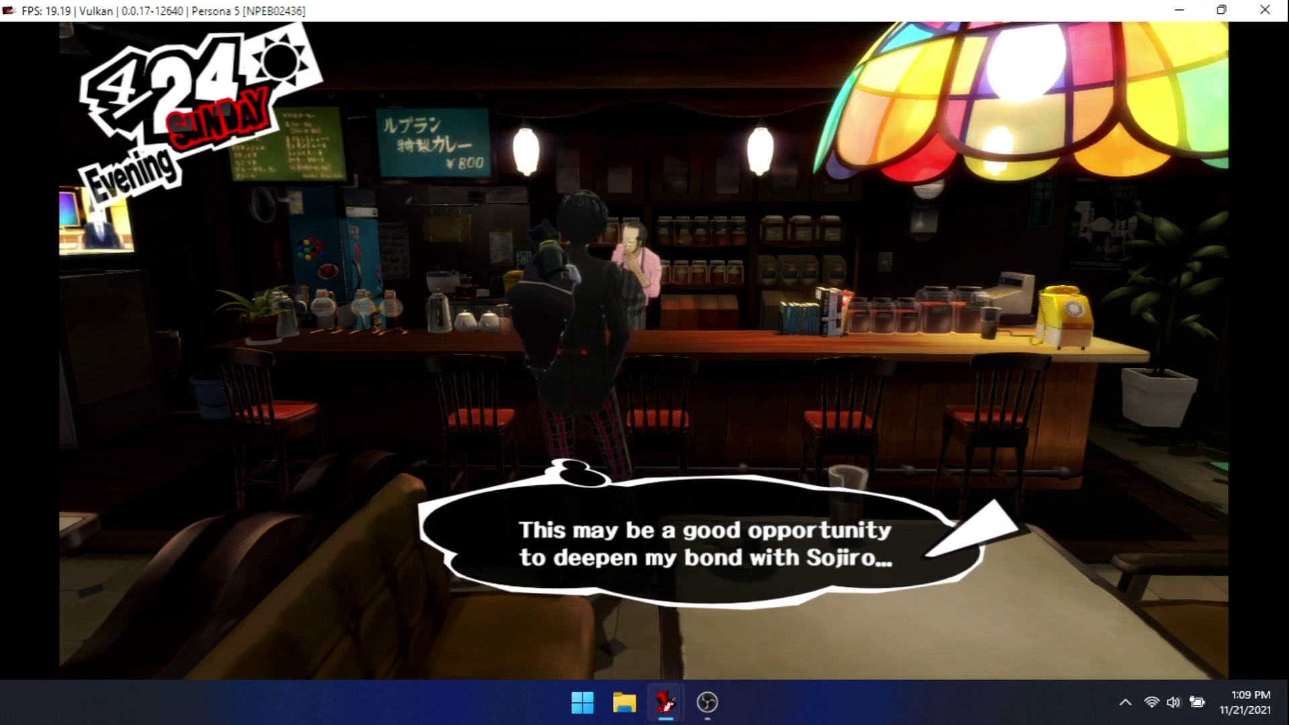
click(1267, 11)
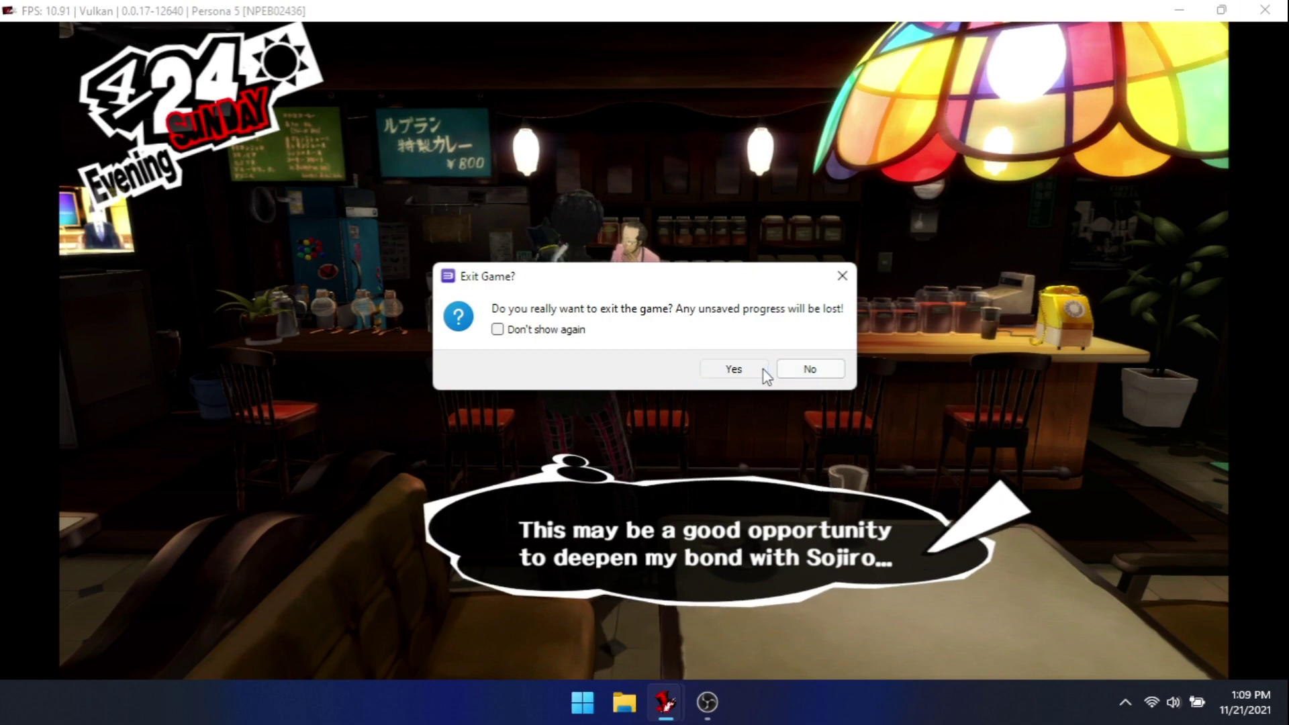
Confirm exiting Persona 5 and bring the RPCS3 game list back to the front
click(733, 369)
click(665, 702)
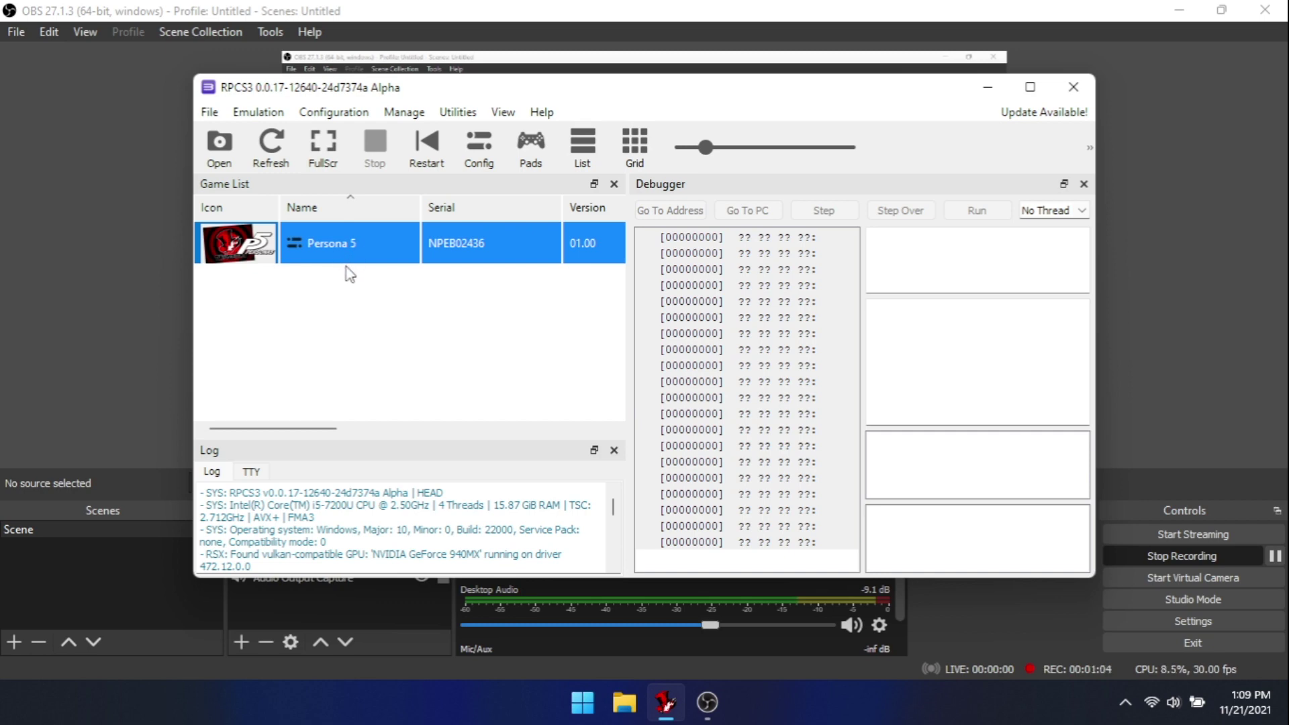
Reset Persona 5's custom GPU Resolution Scale to 100%, keeping obsolete settings, then apply and save
right_click(327, 240)
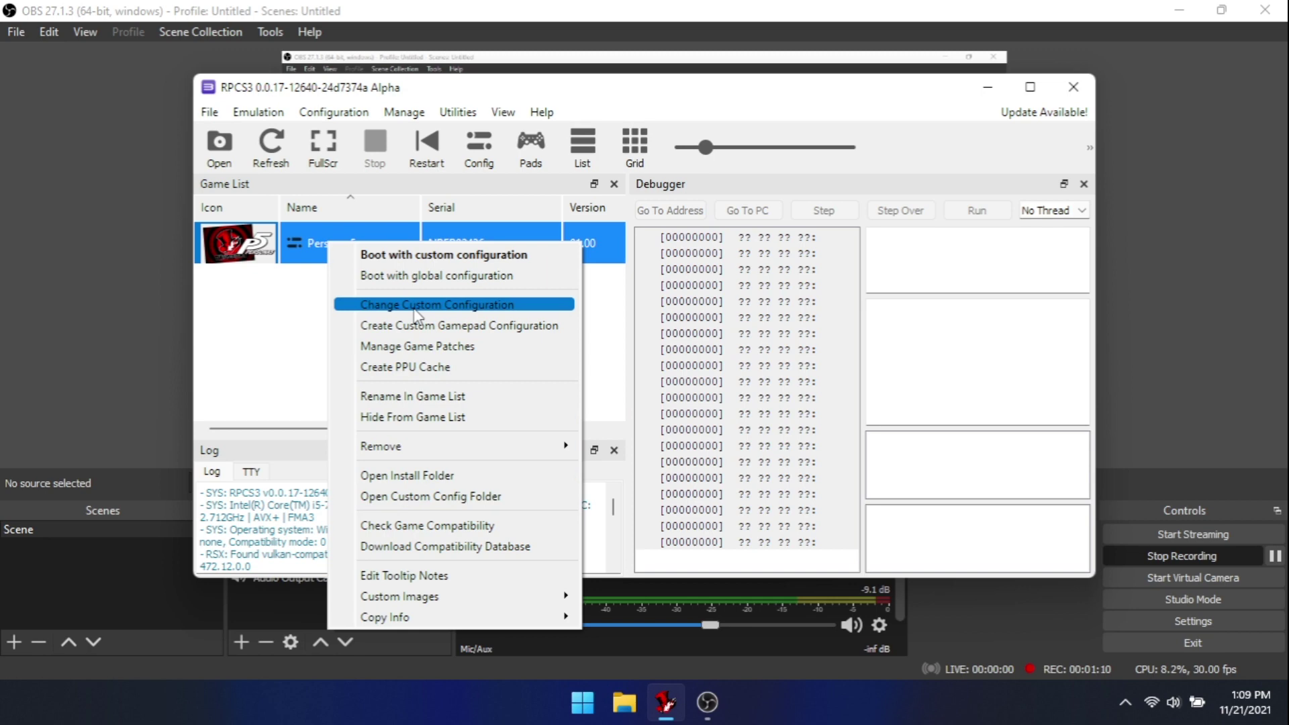
click(417, 305)
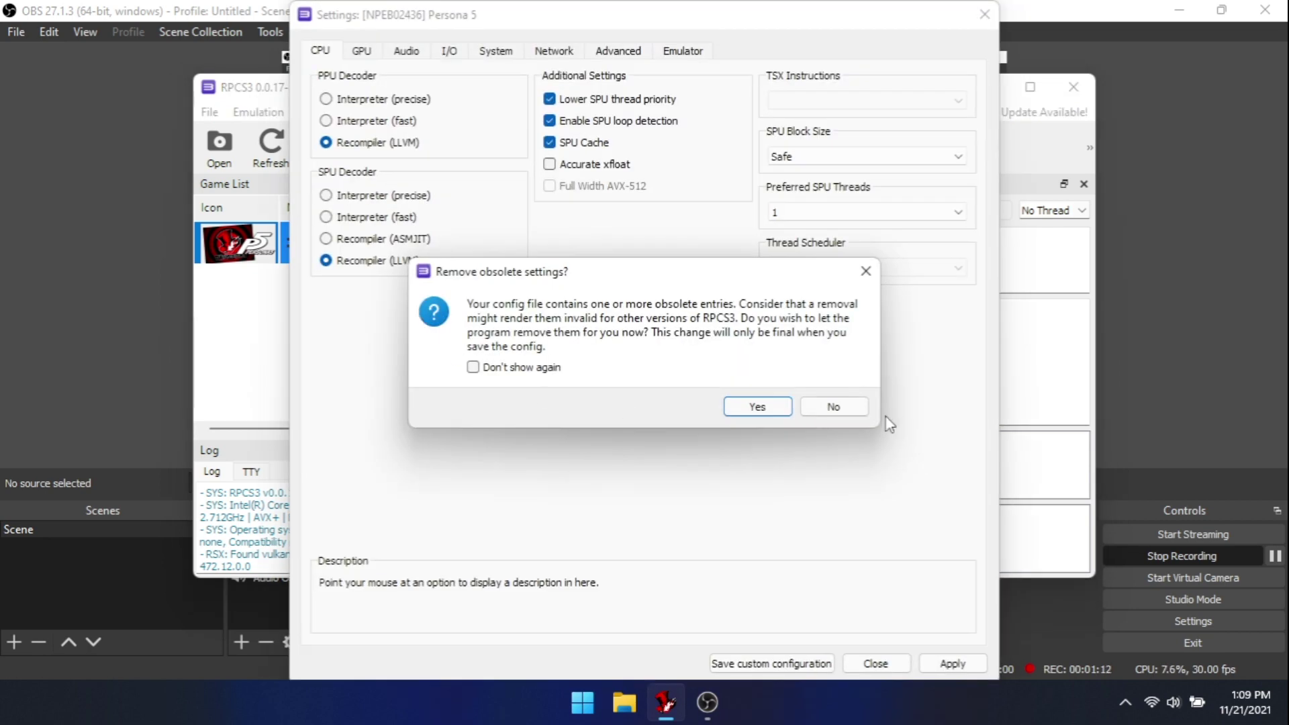
click(833, 407)
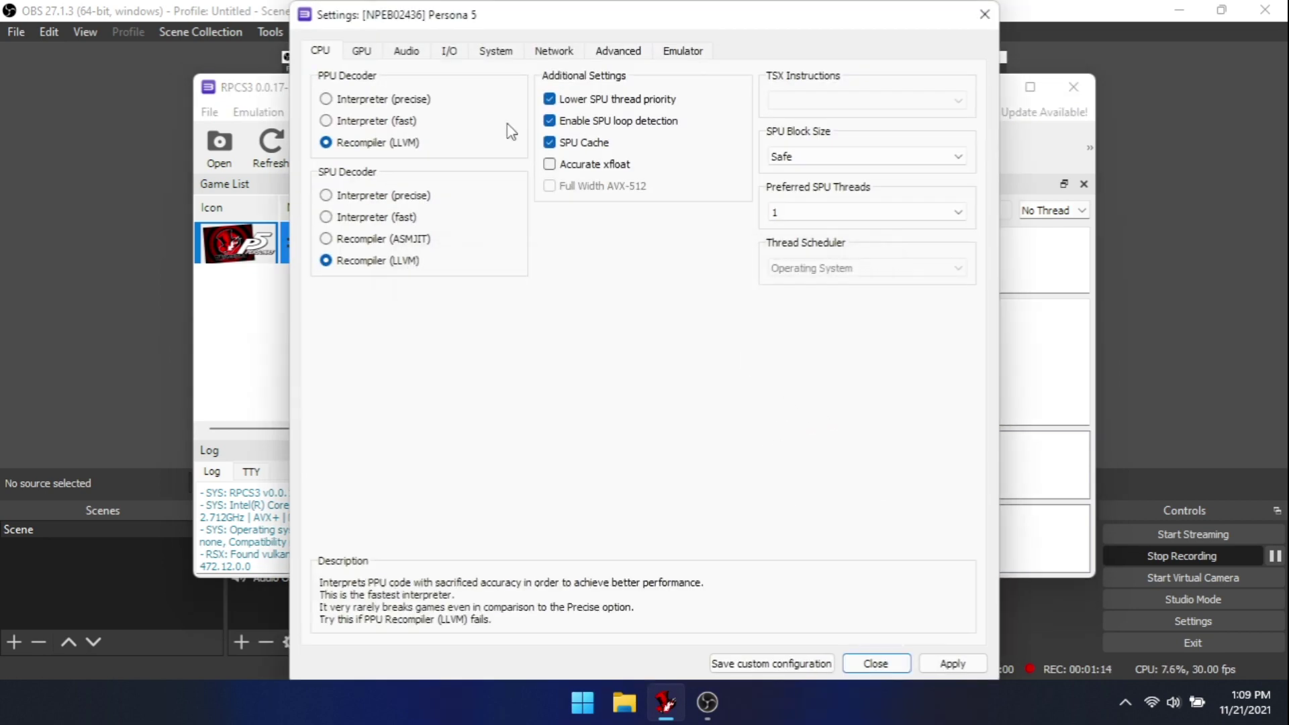
click(363, 52)
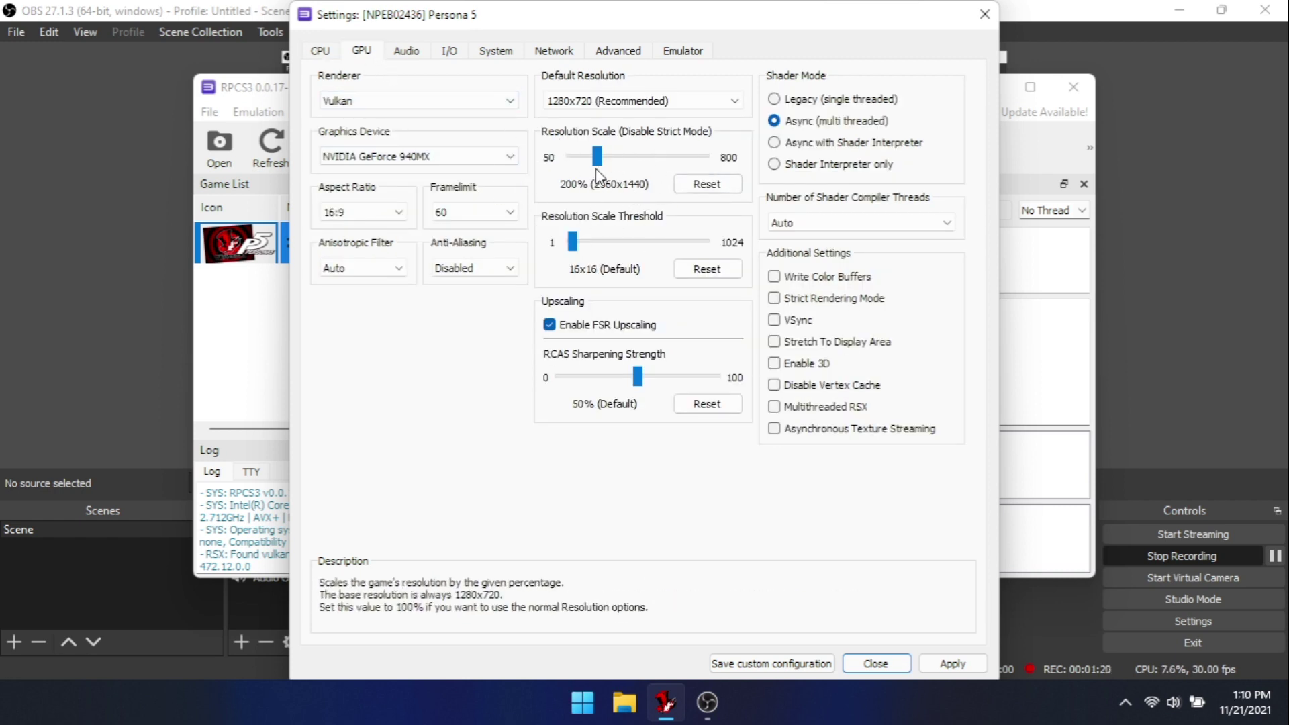
mouse_move(598, 158)
drag(598, 158, 581, 163)
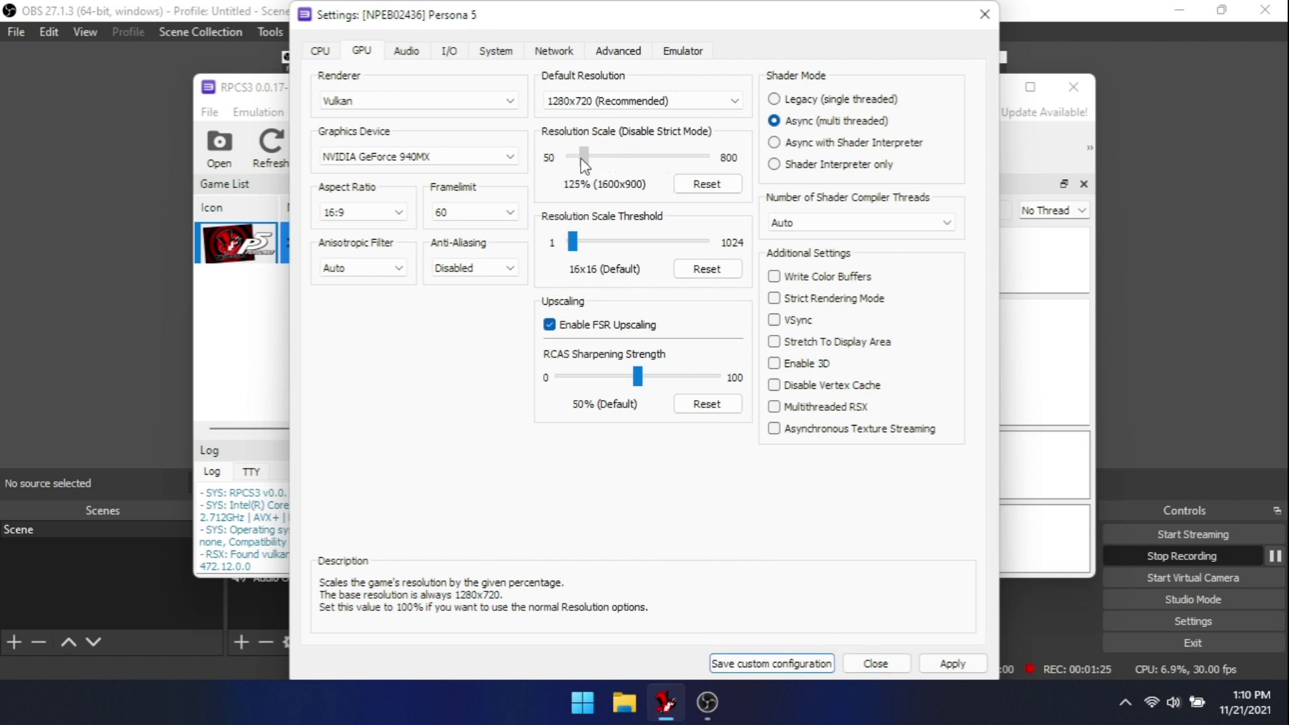
click(953, 664)
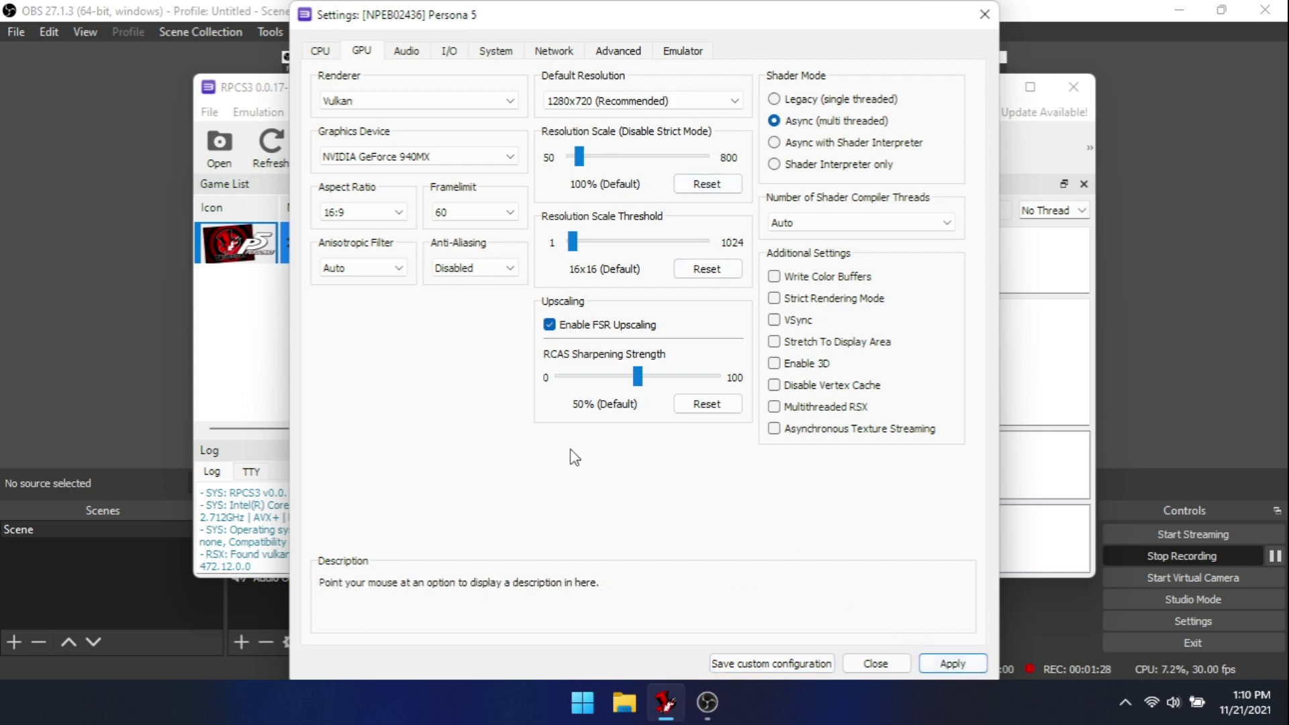
click(771, 664)
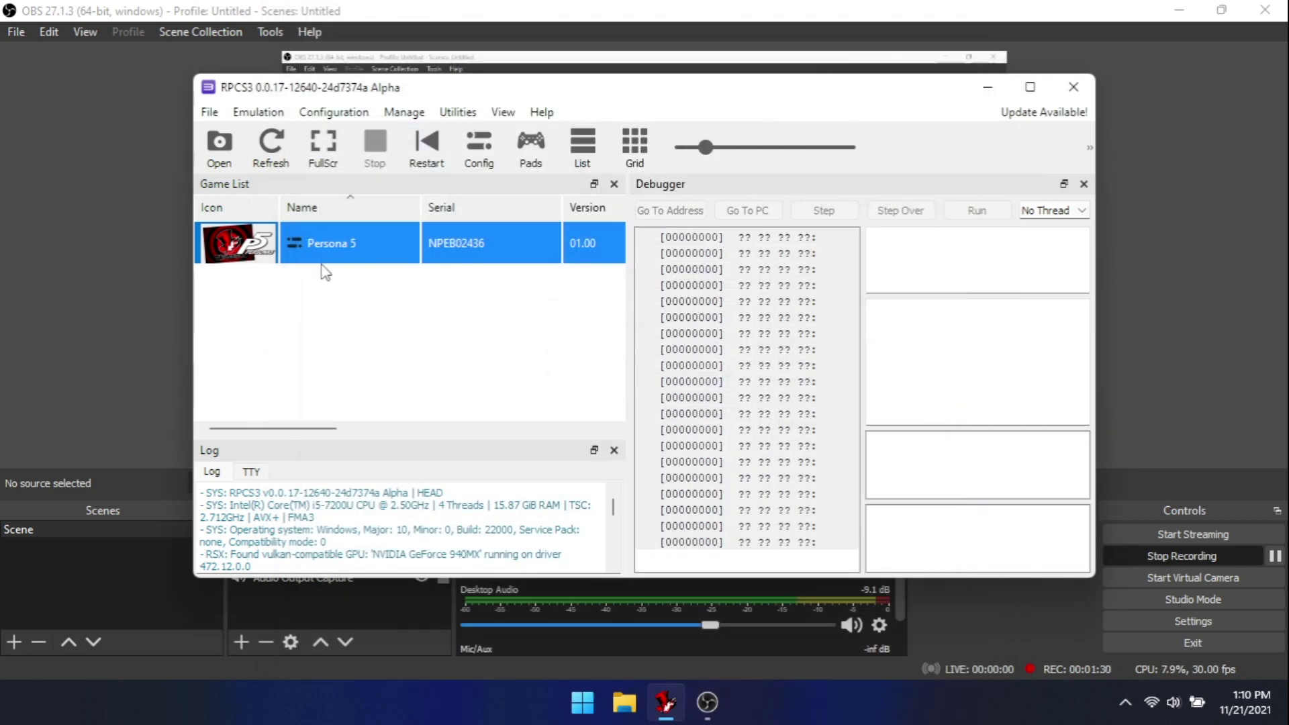
Boot Persona 5 with its custom configuration and maximize the game window
right_click(329, 242)
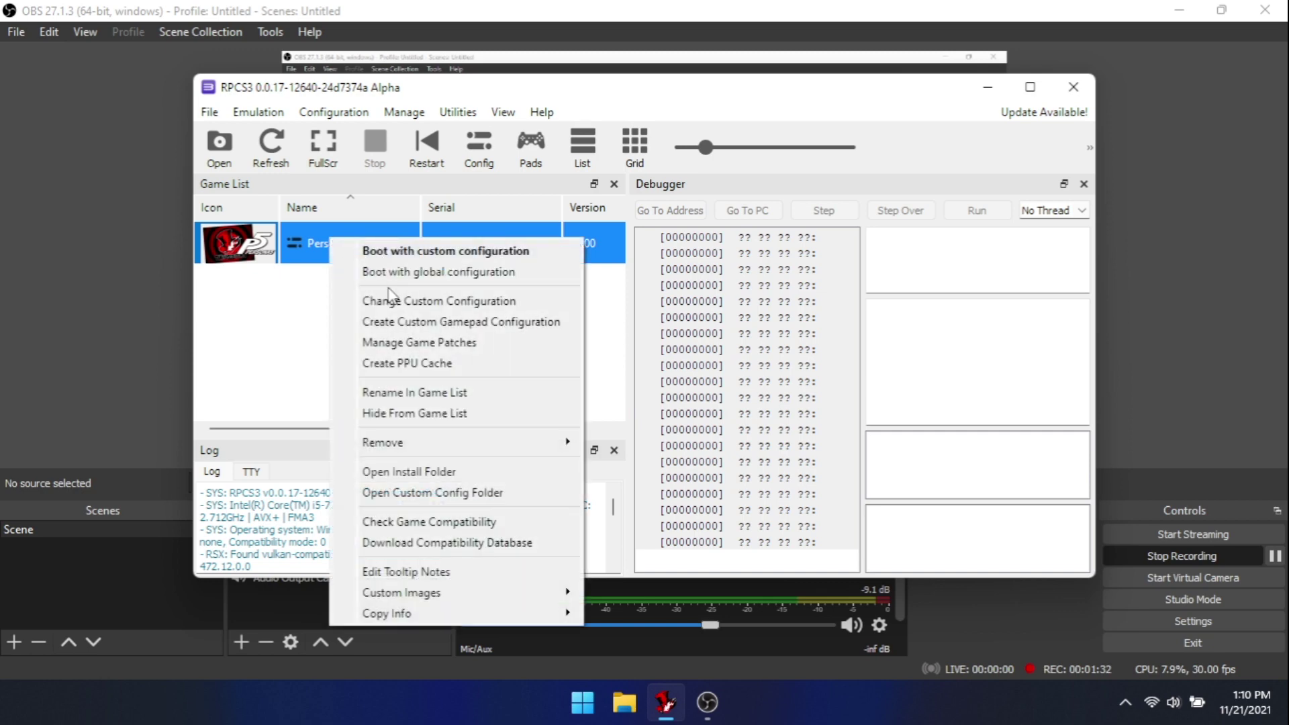
click(423, 254)
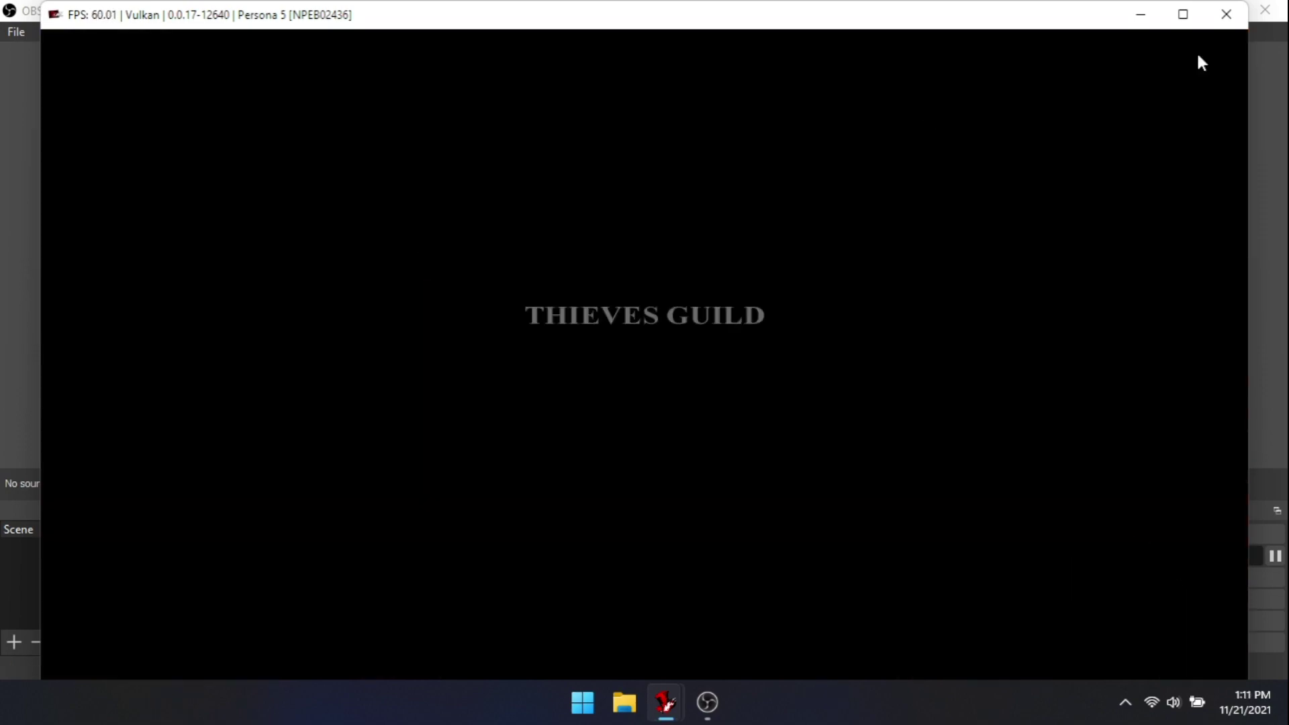
click(1183, 16)
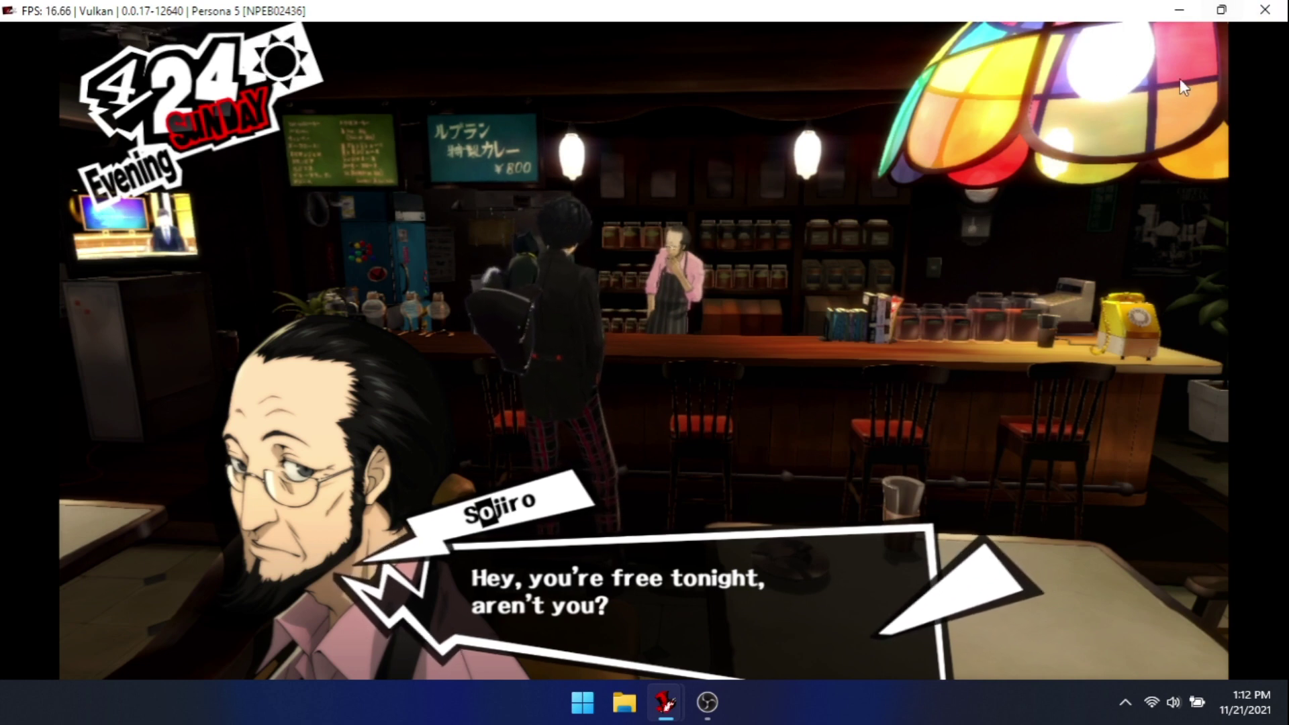
Exit Persona 5, close the old RPCS3 build, and launch the newer build's desktop shortcut
click(1266, 11)
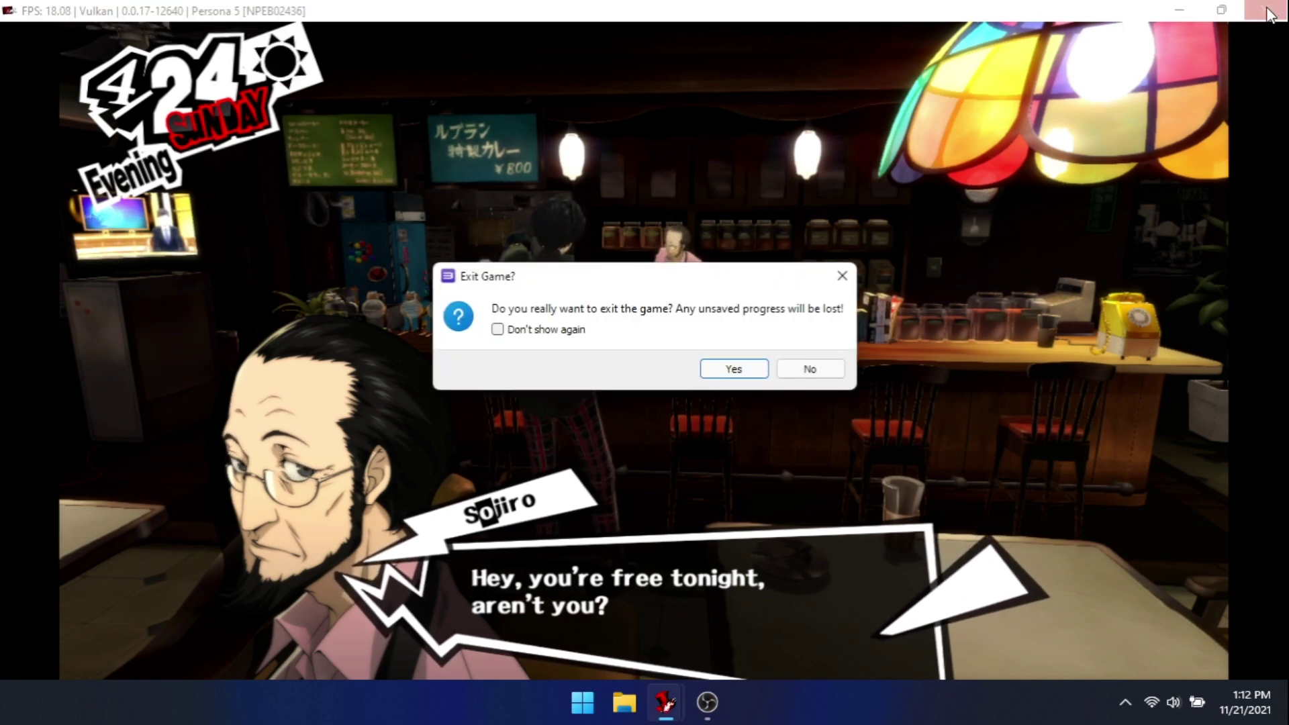
click(746, 374)
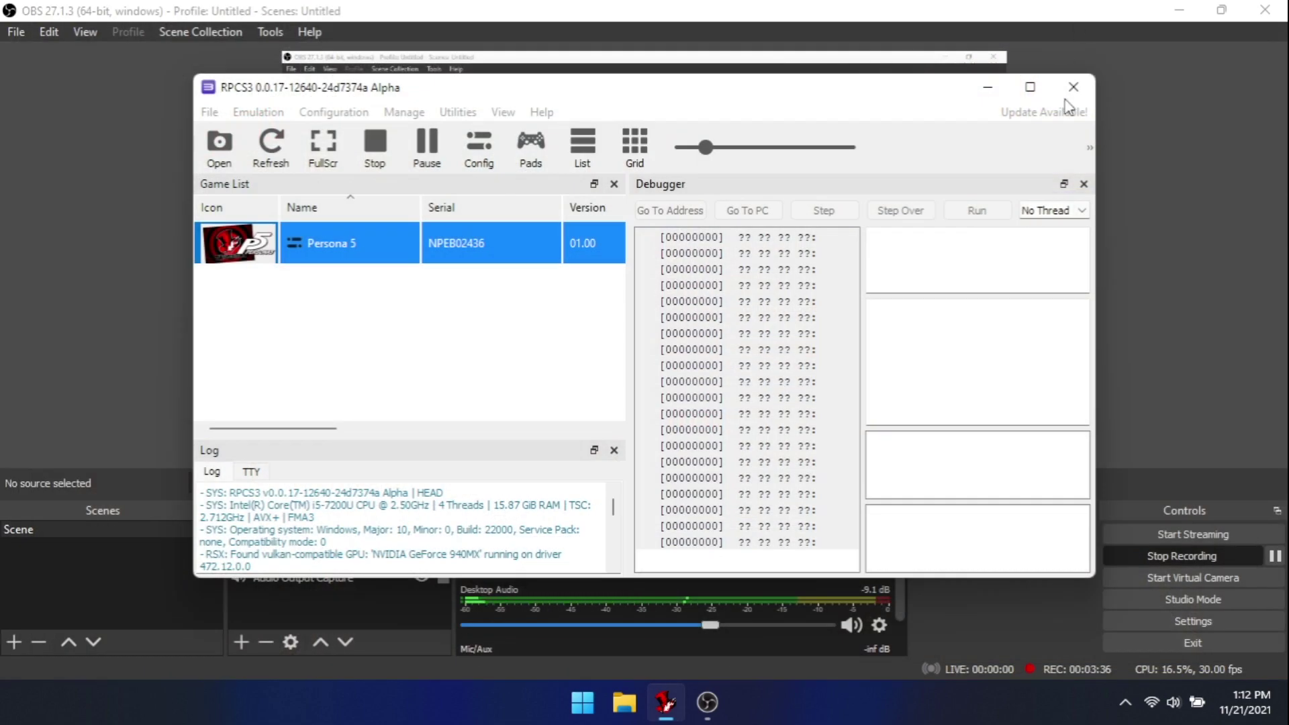
click(1073, 87)
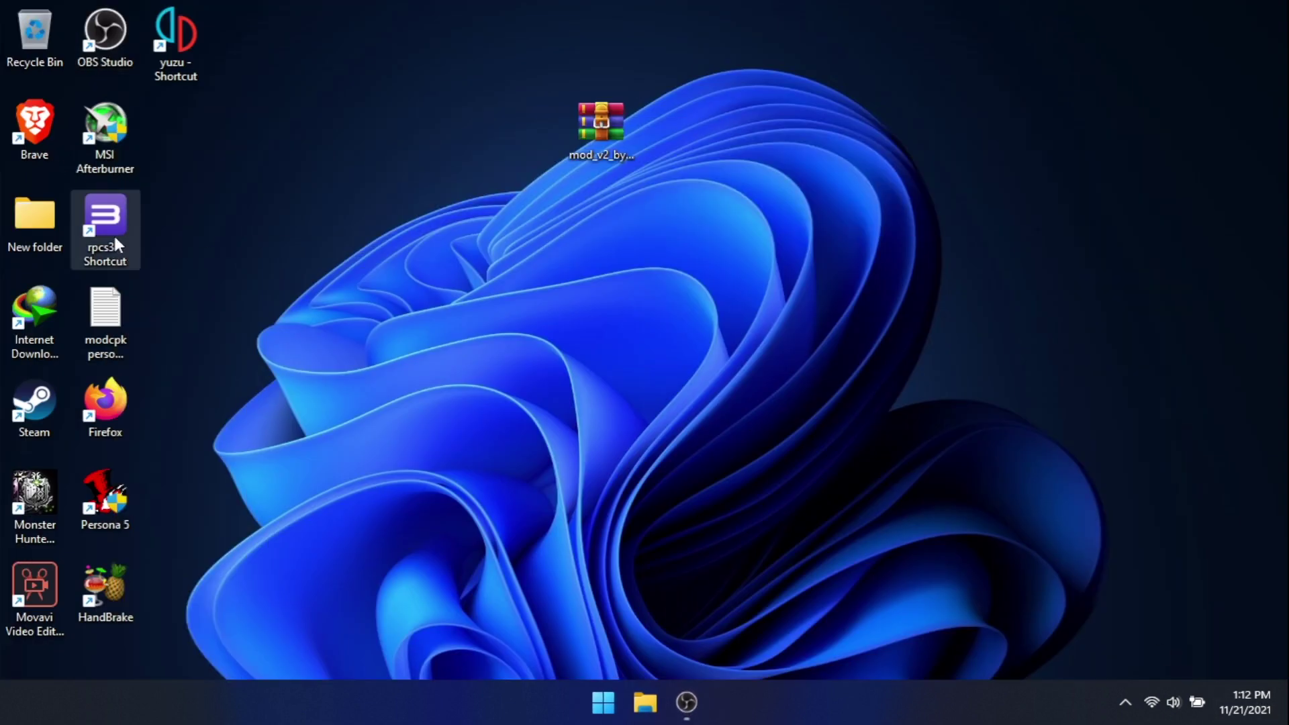
double_click(105, 232)
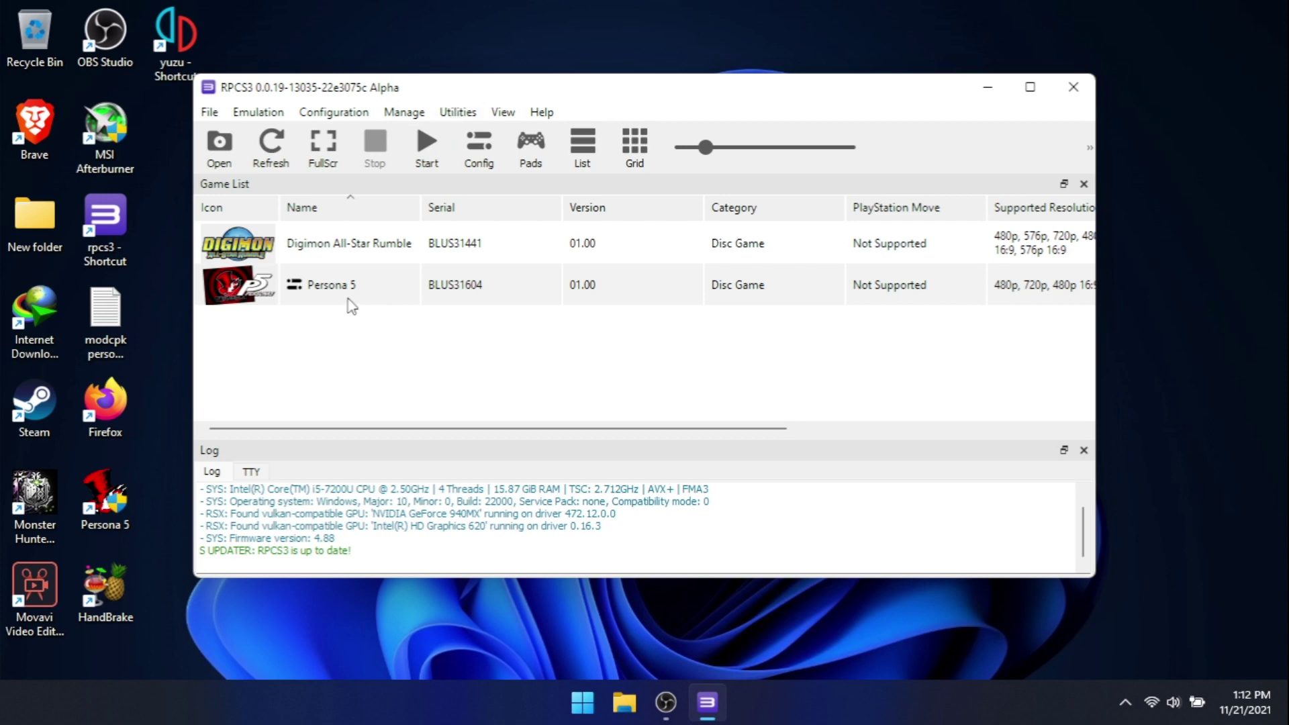
In the newer build, review Persona 5's custom GPU settings and save them at 200% scale
click(327, 290)
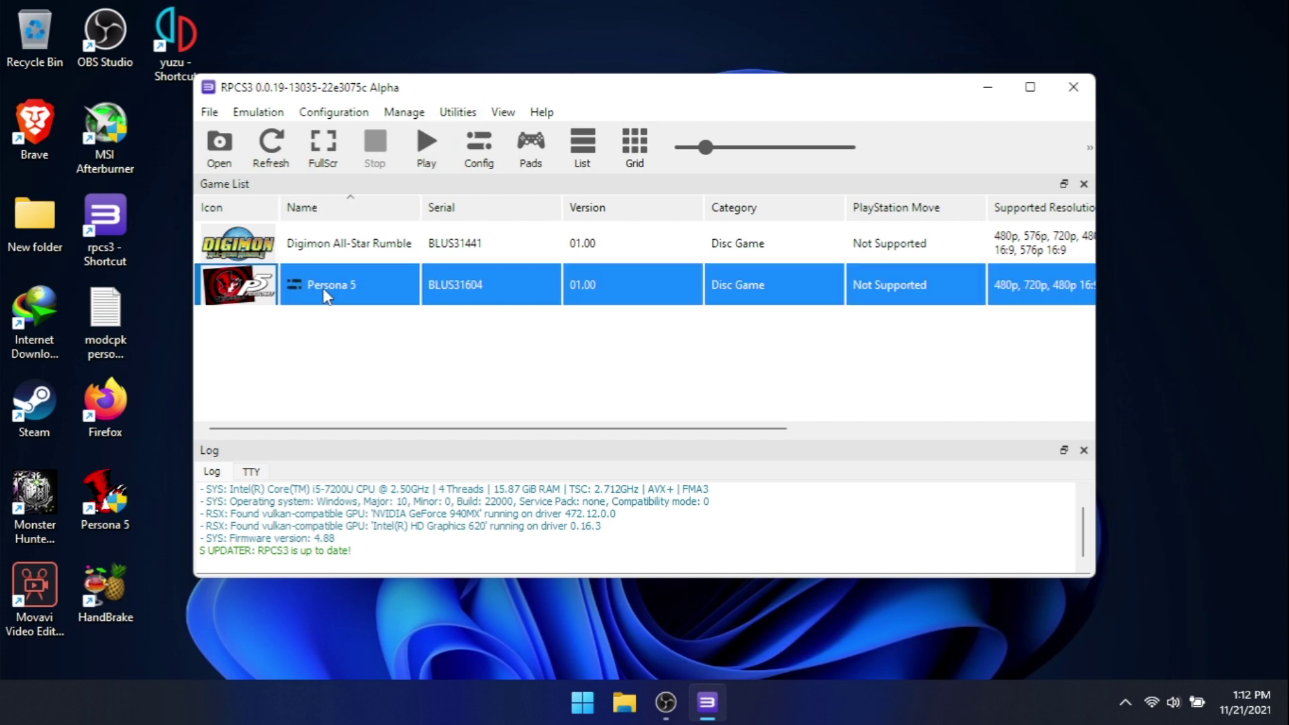
right_click(326, 293)
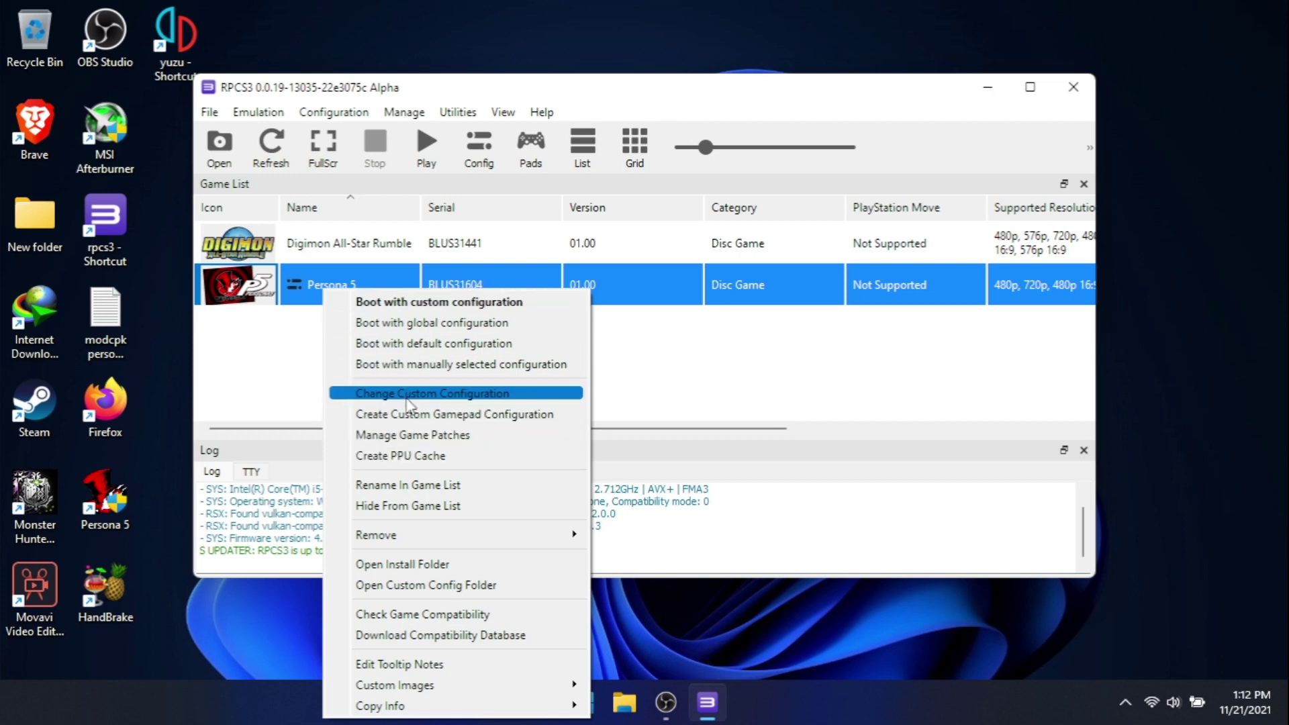
click(410, 395)
click(364, 56)
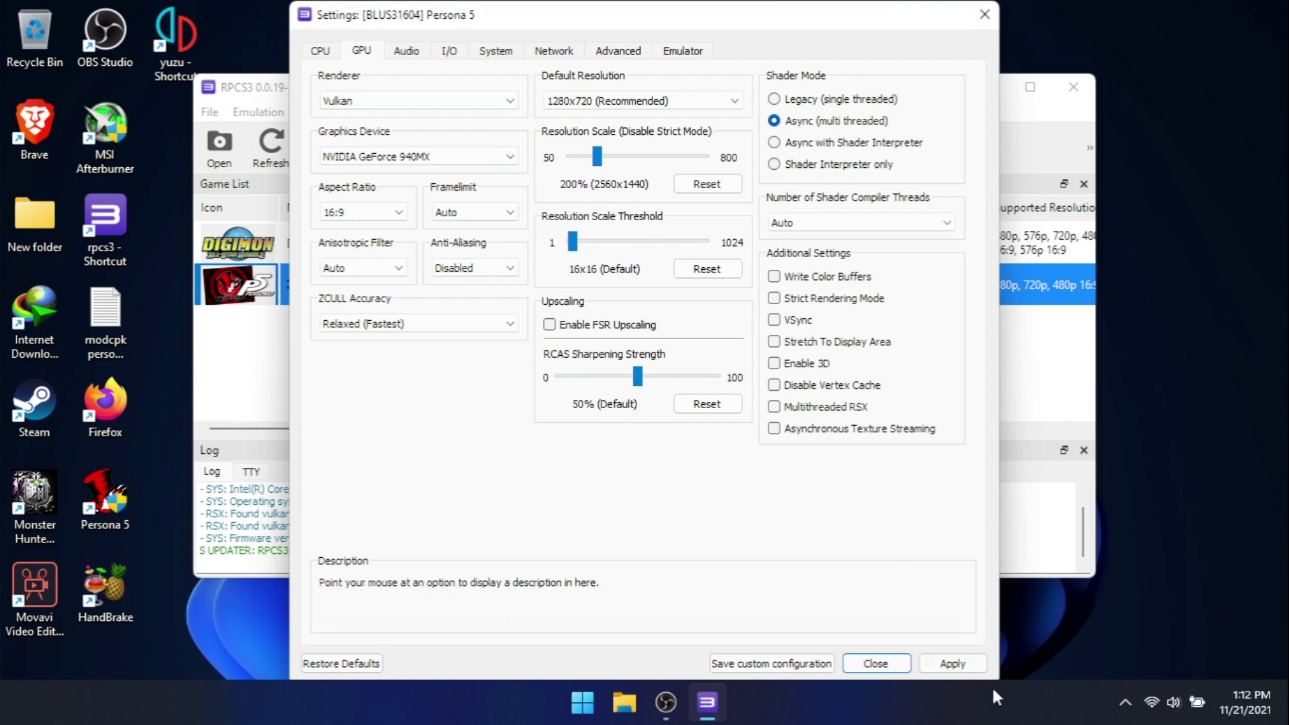
click(771, 664)
Boot Persona 5 with its custom configuration and answer "I'm fine." in the cell scene
right_click(354, 302)
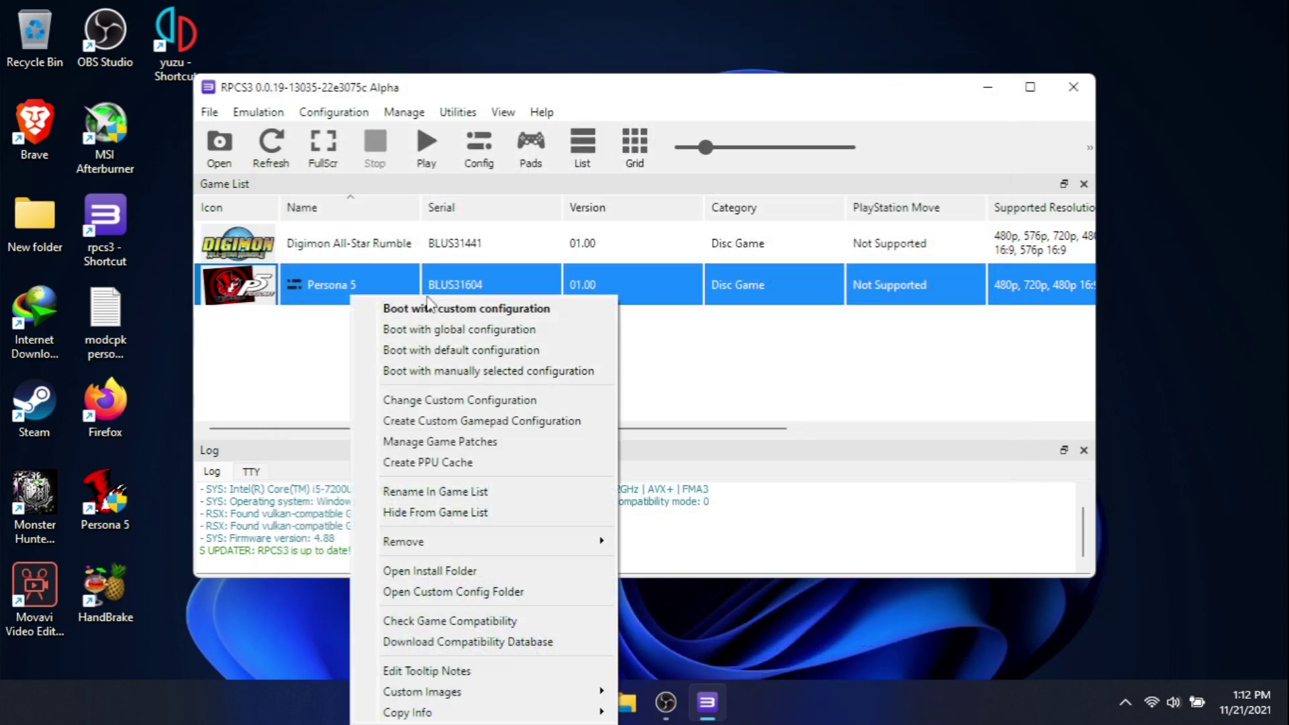
click(461, 310)
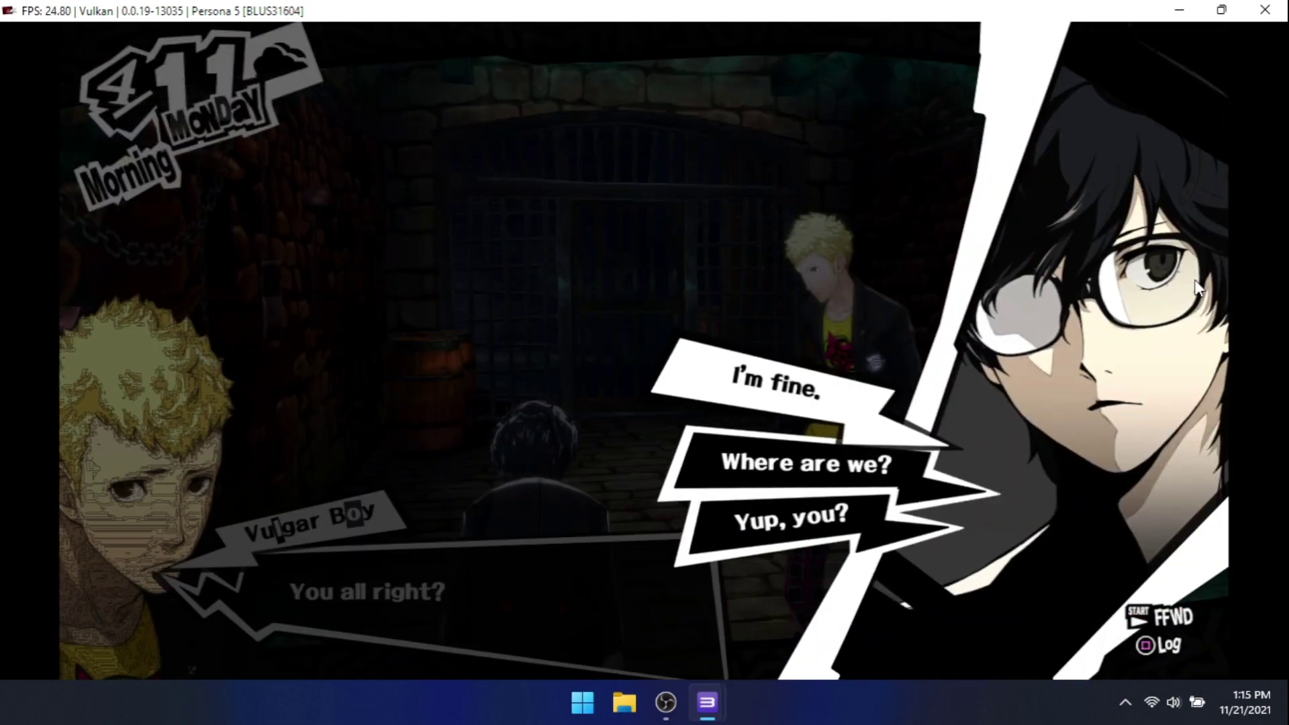
key(Up)
key(Return)
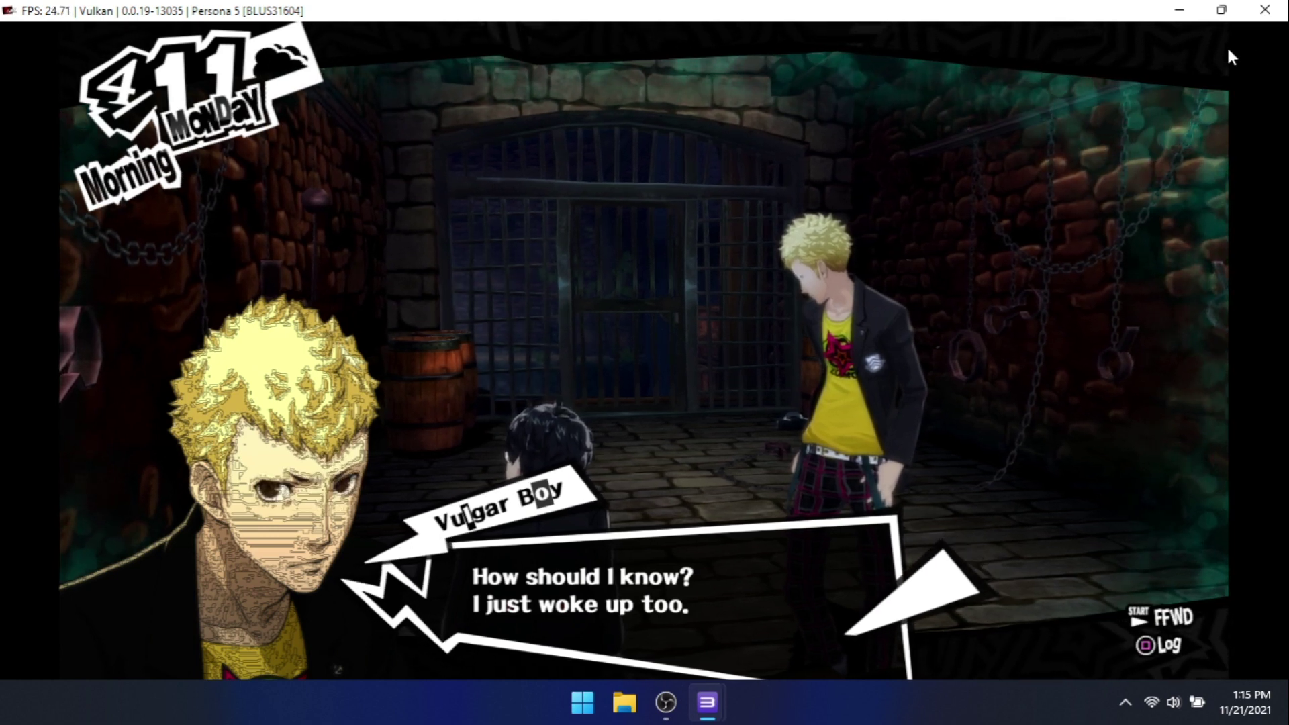
Exit Persona 5, inspect its custom GPU settings without saving, then reopen its options menu
click(1266, 11)
click(643, 387)
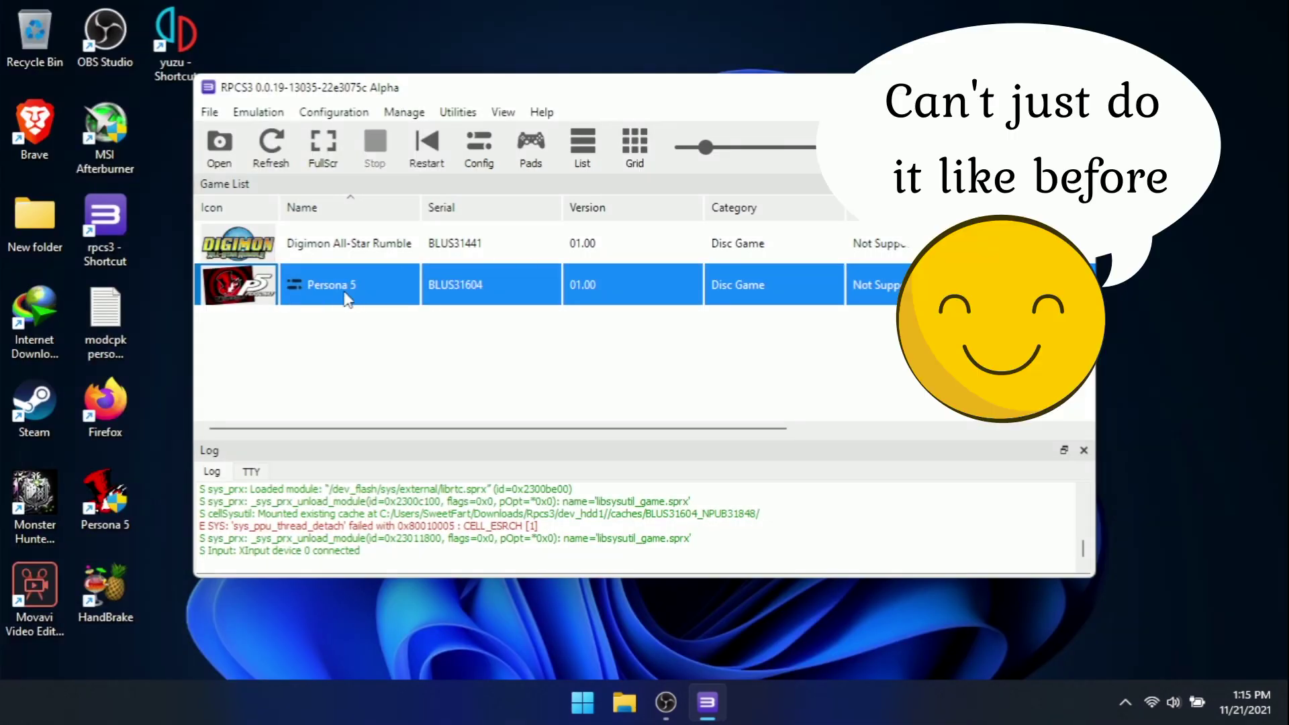
right_click(344, 288)
click(443, 398)
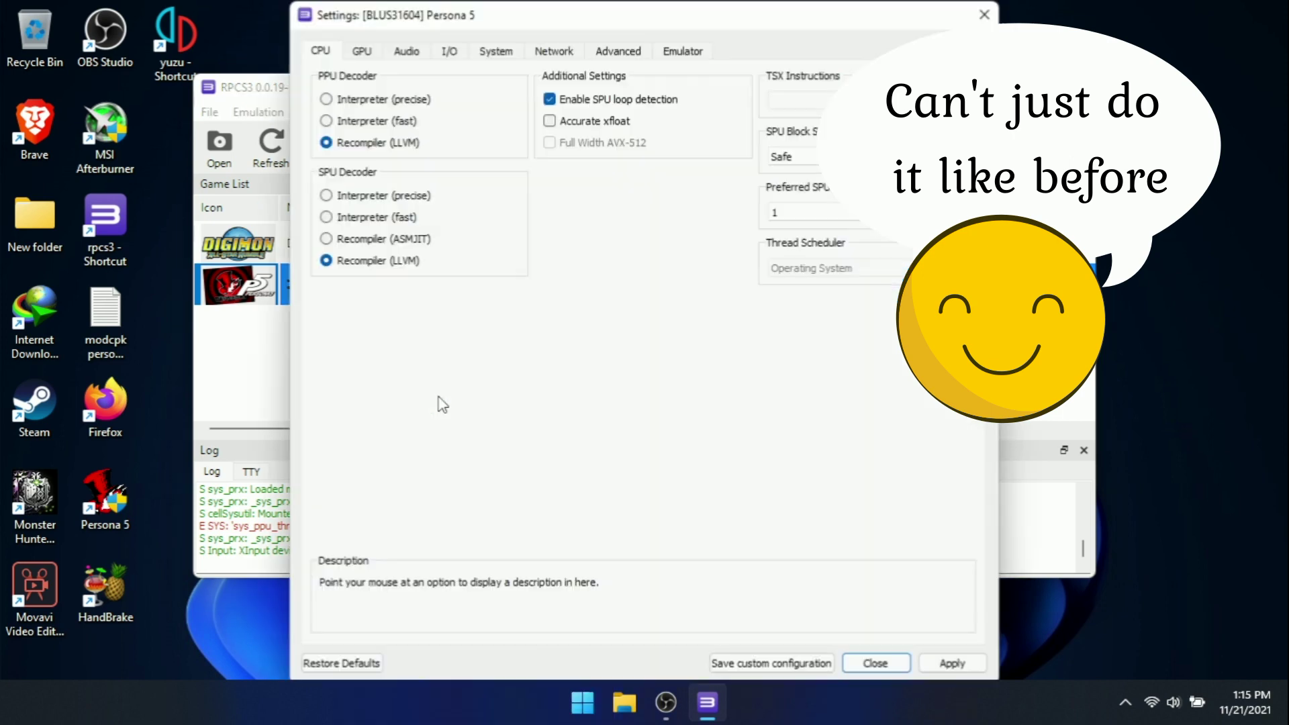
click(365, 50)
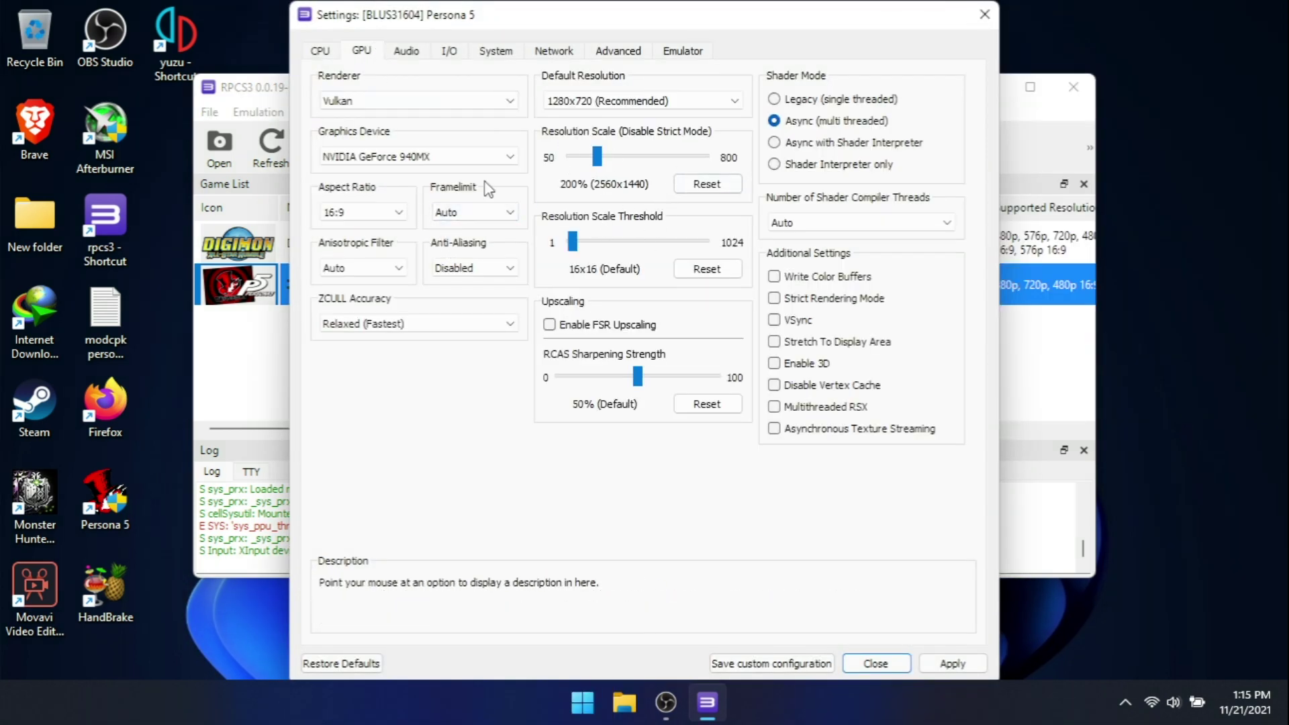
mouse_move(473, 200)
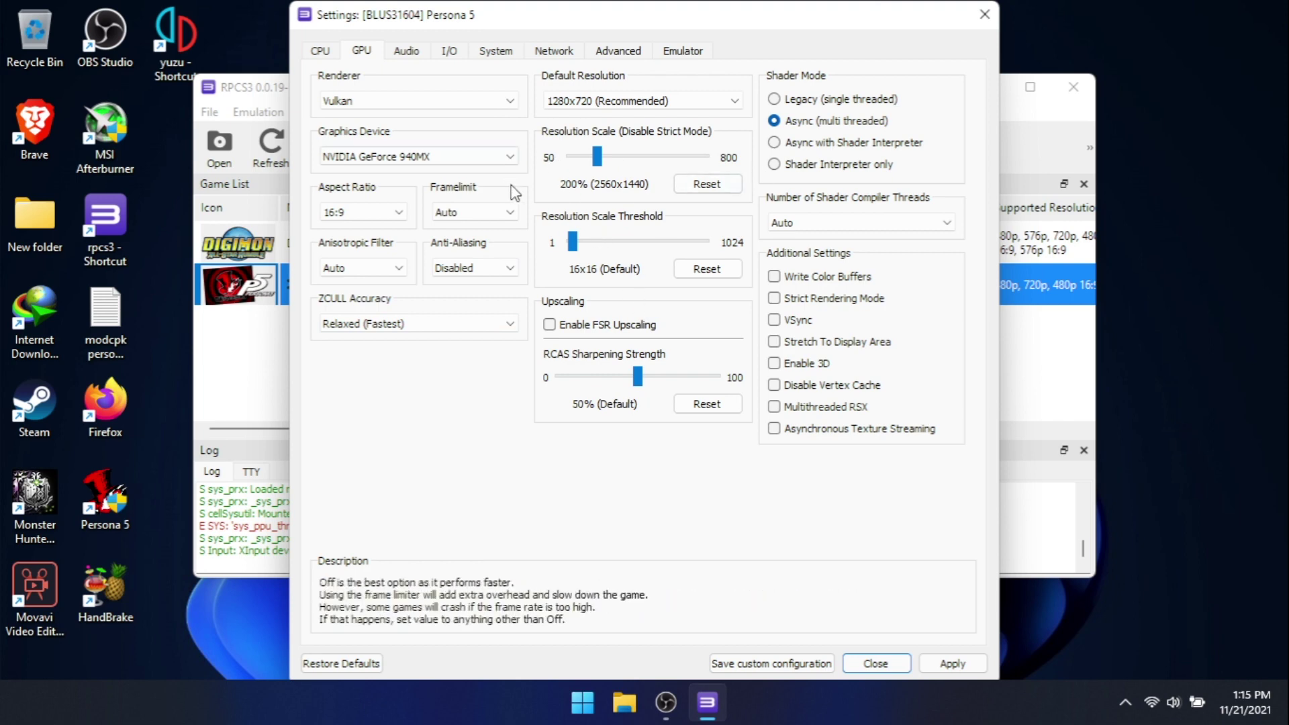
click(986, 17)
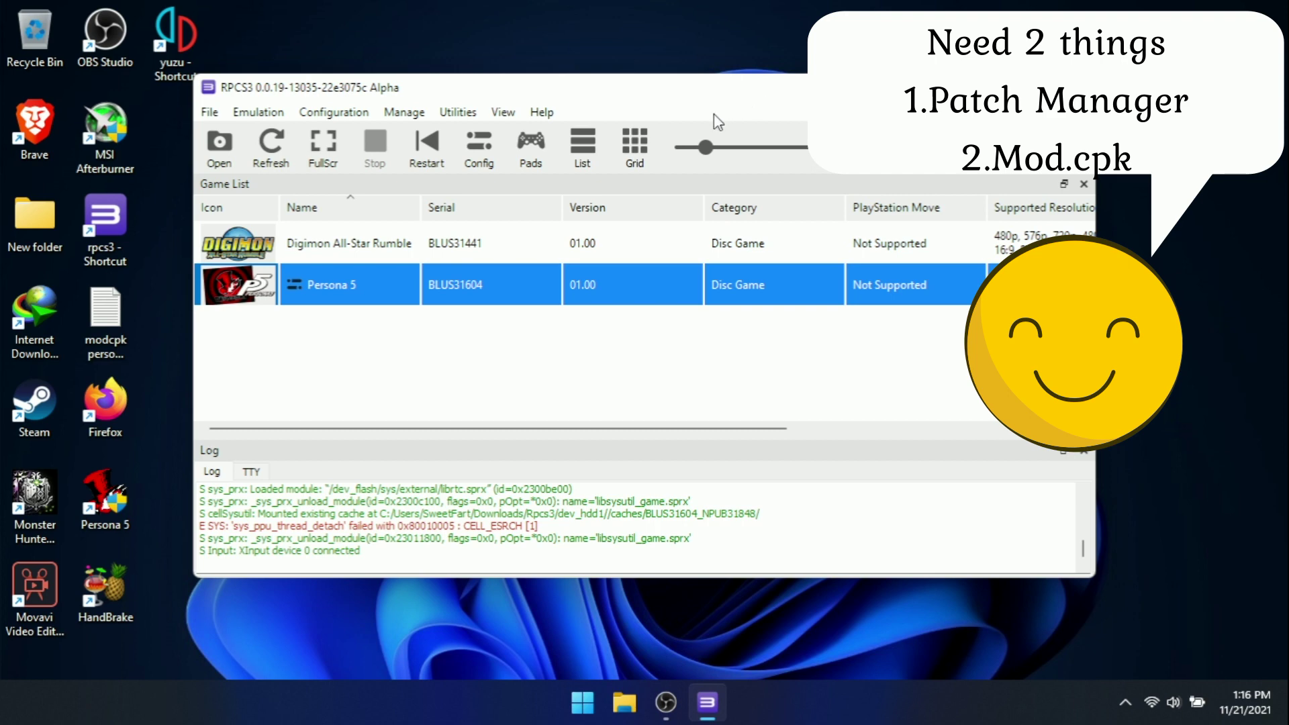
right_click(353, 295)
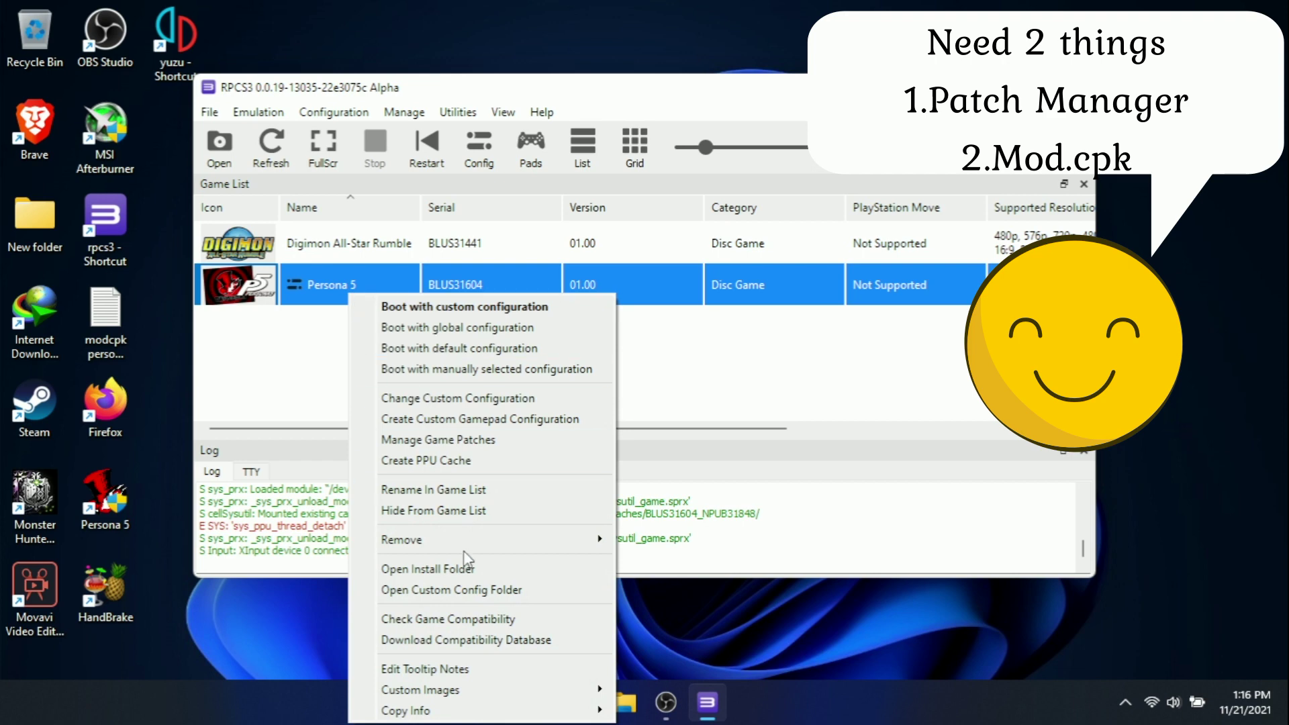
Look over Persona 5's list in Patch Manager, close it, and launch the Brave browser
click(438, 441)
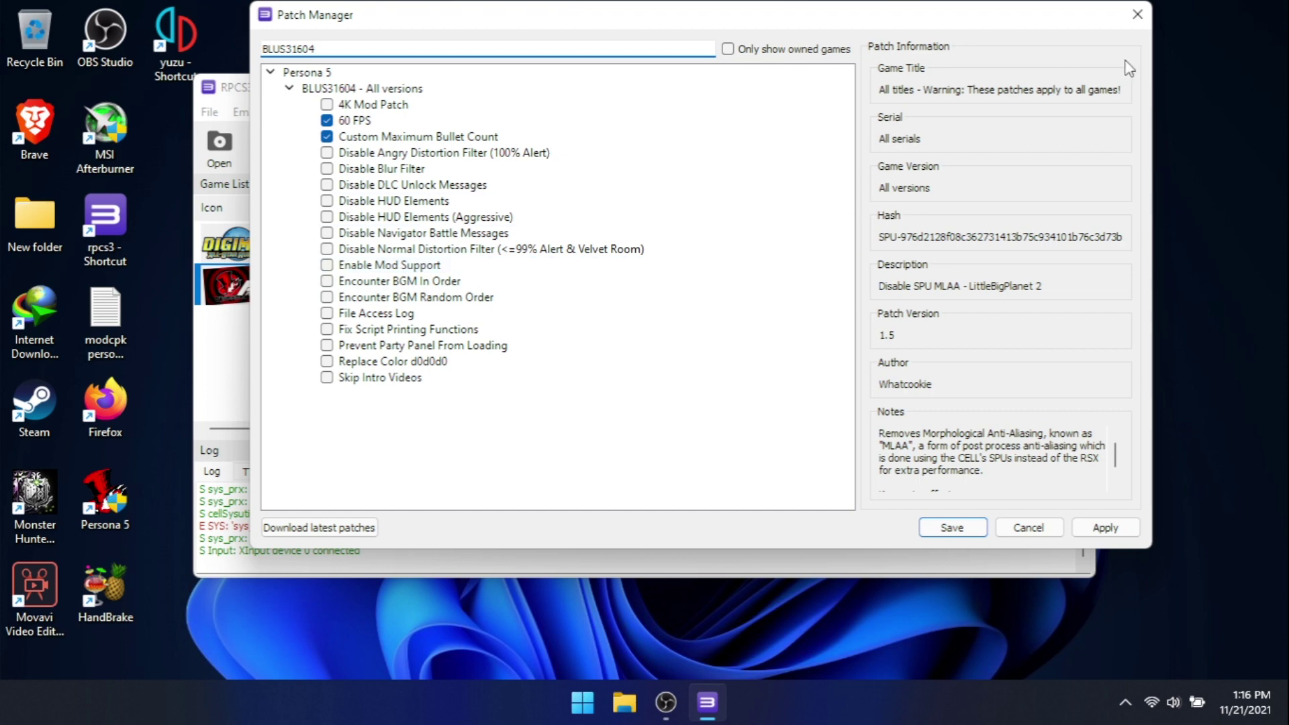
click(1137, 15)
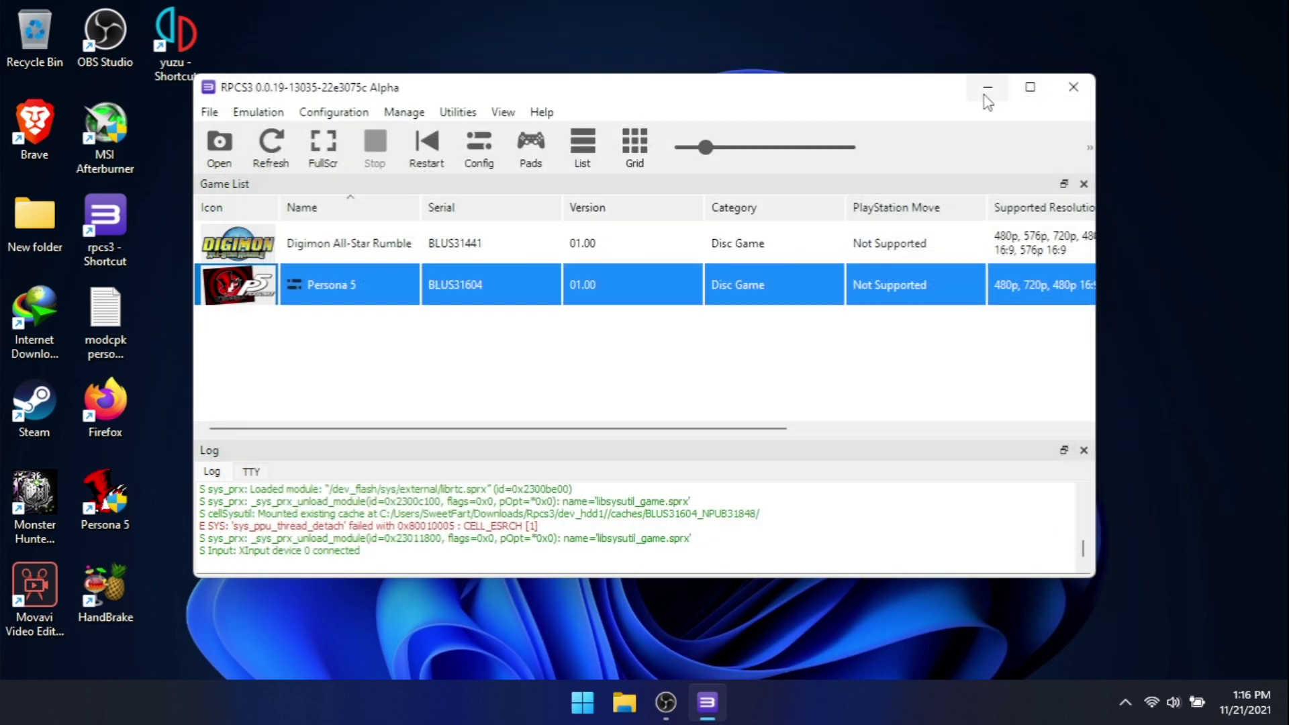
double_click(35, 126)
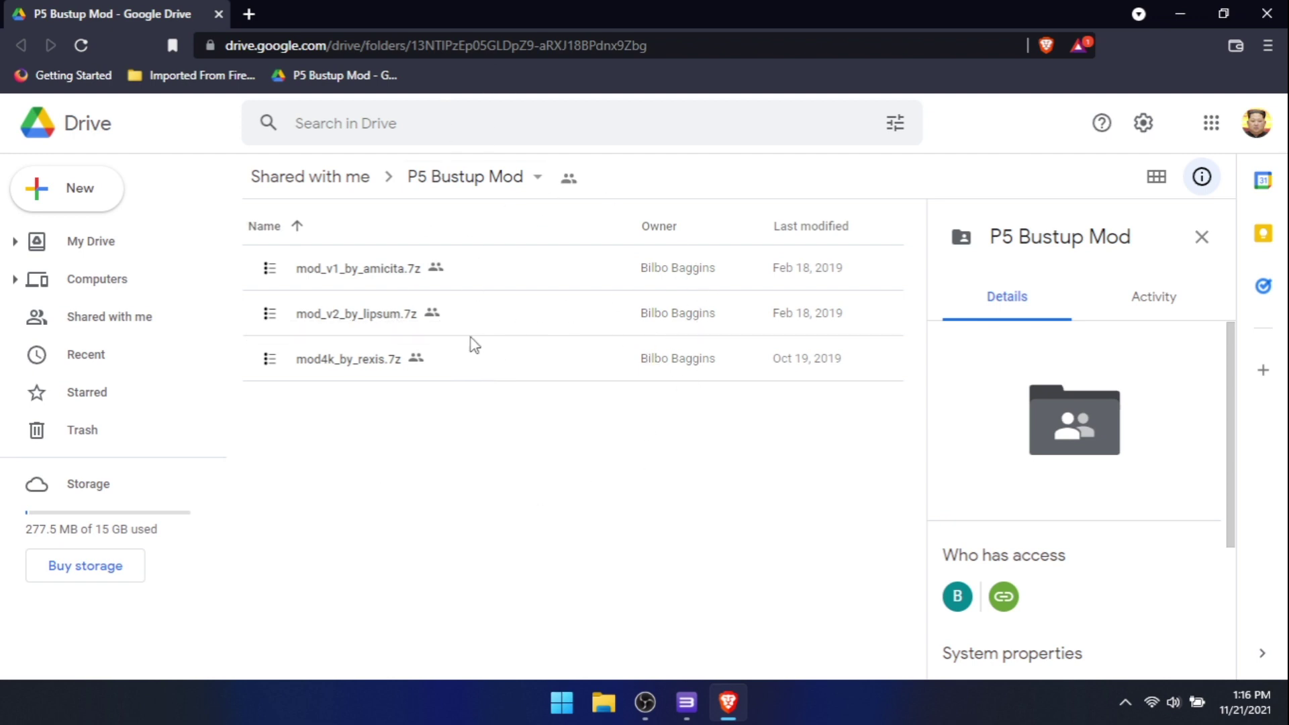
Preview mod_v2_by_lipsum.7z, which holds a 275 MB mod.cpk, and cancel its download
click(380, 321)
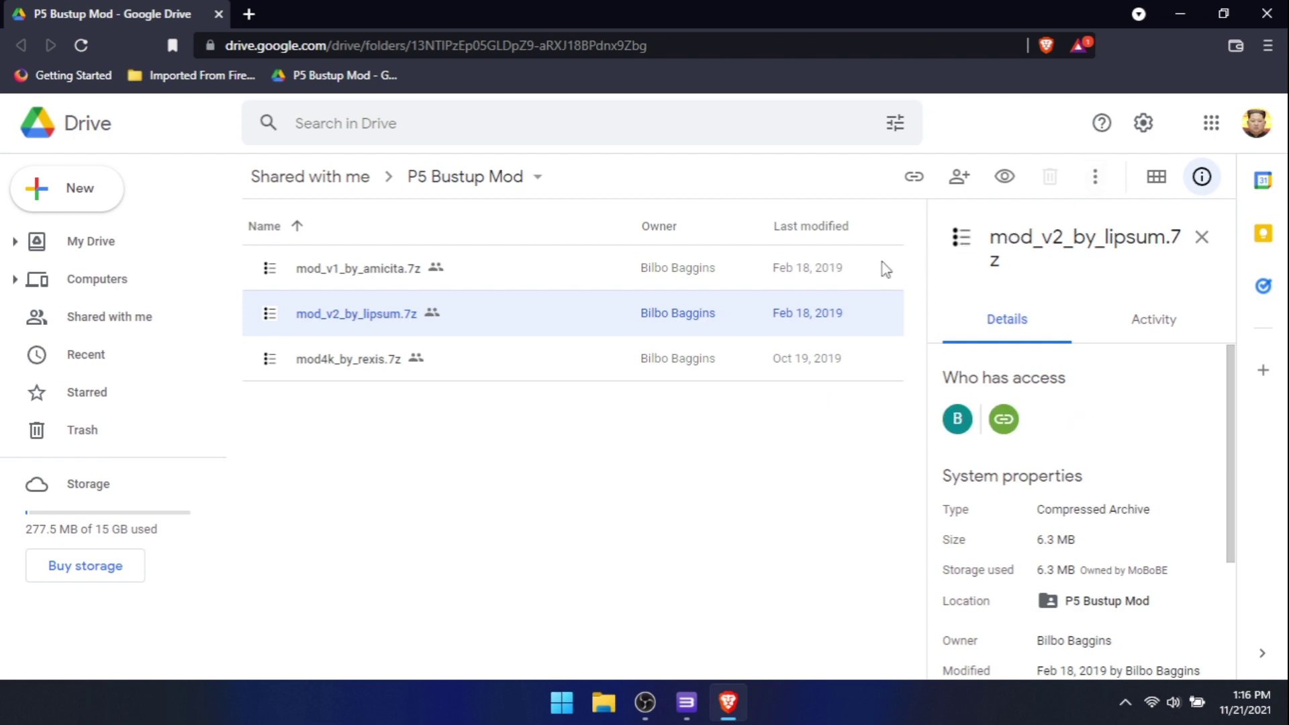
click(959, 240)
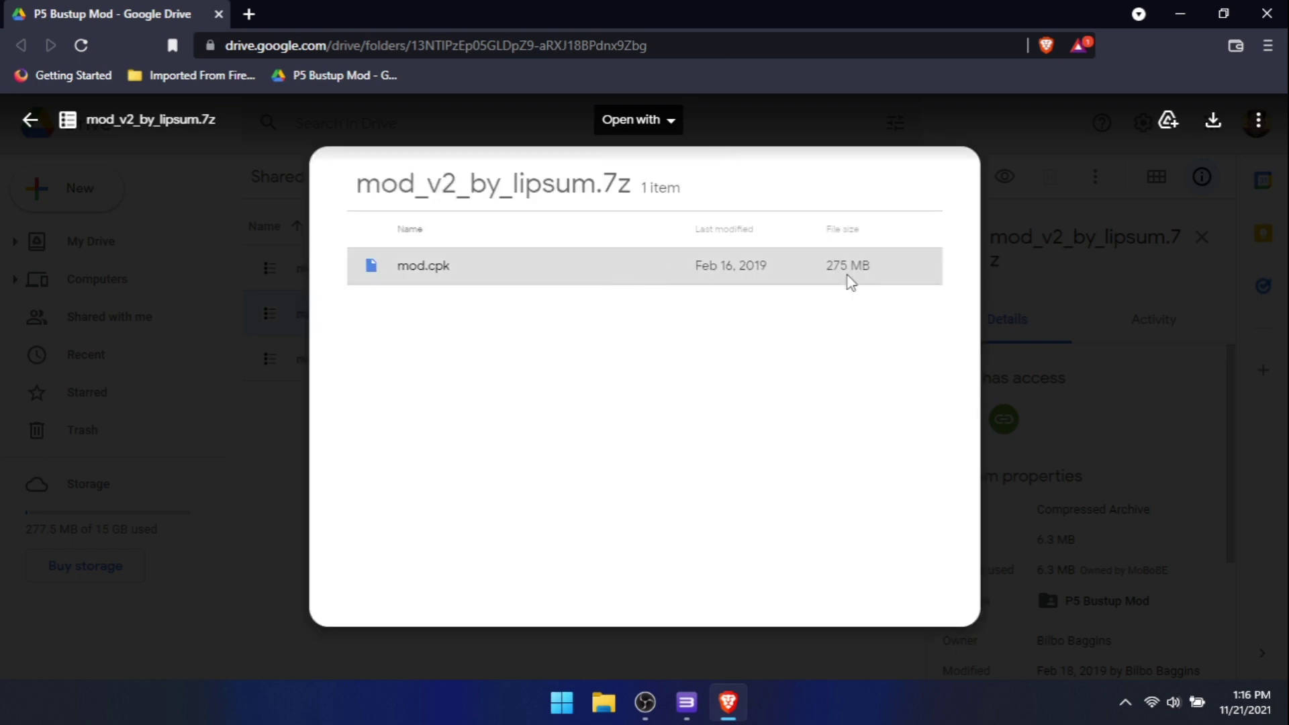
click(1213, 119)
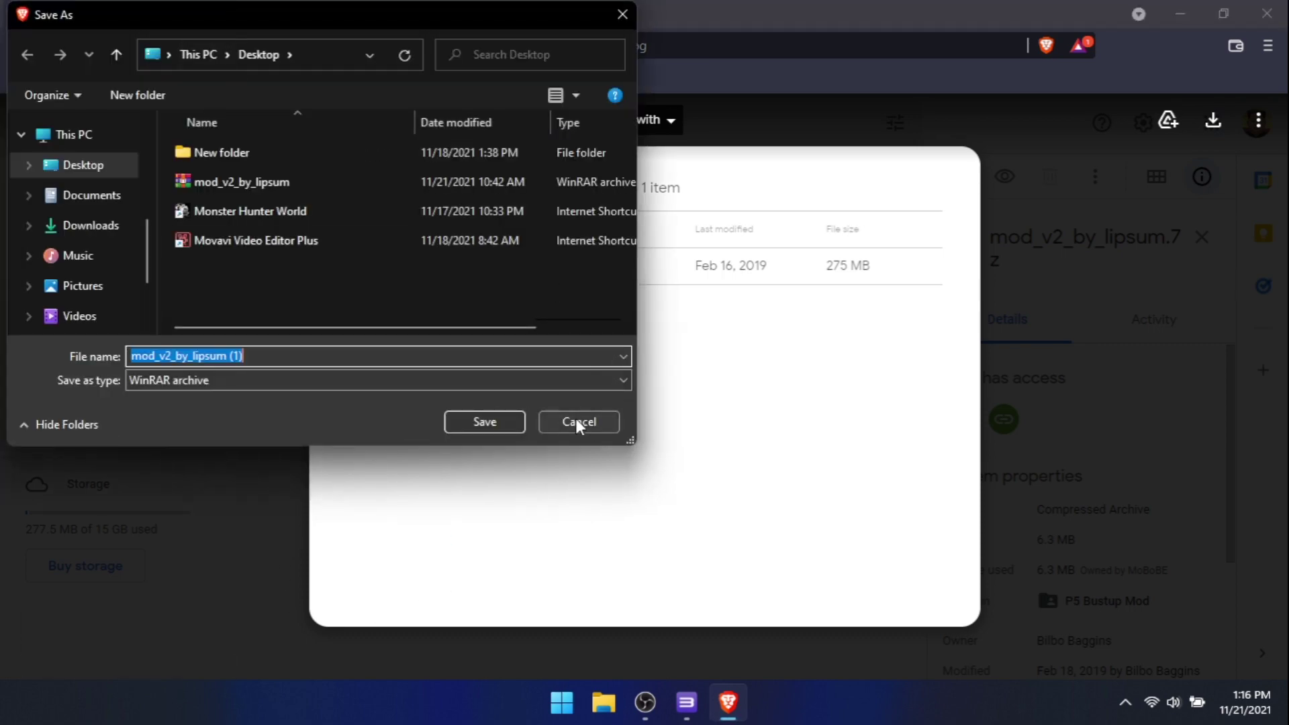
click(580, 422)
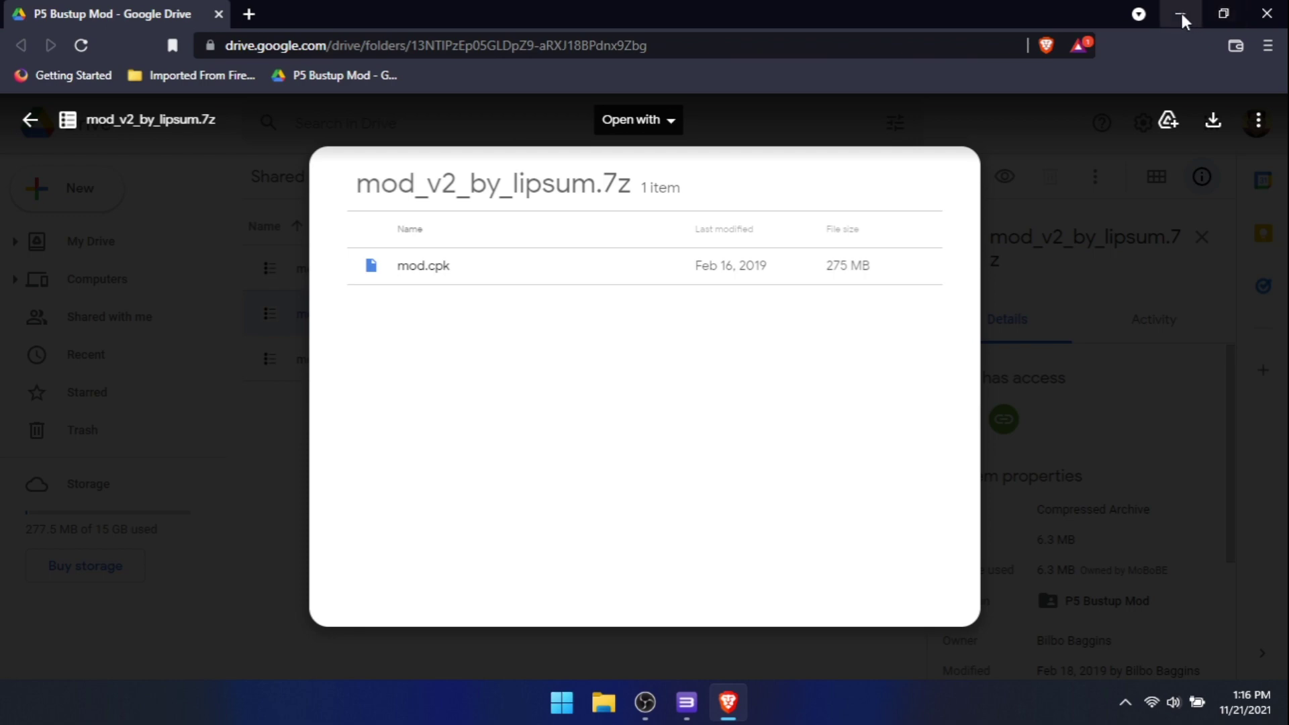
Extract mod.cpk from mod_v2_by_lipsum.7z to the desktop with WinRAR, then close WinRAR
click(1268, 13)
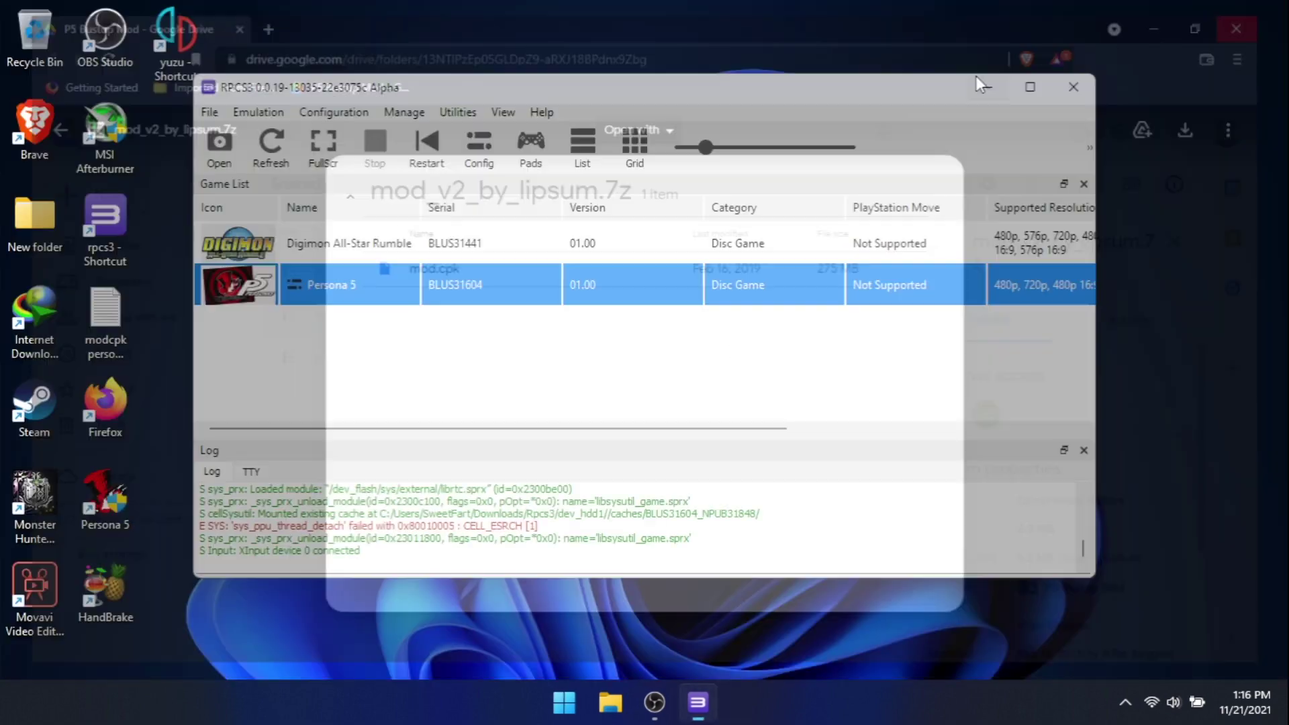
click(986, 89)
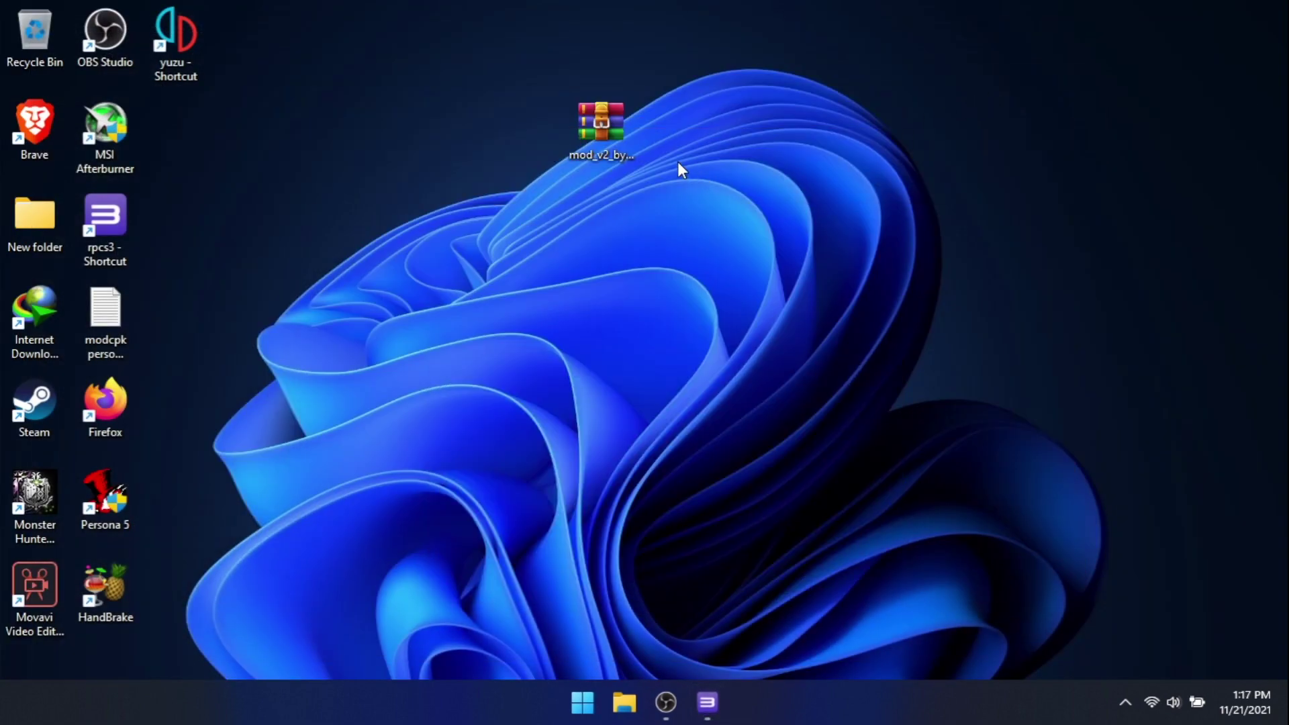
right_click(608, 125)
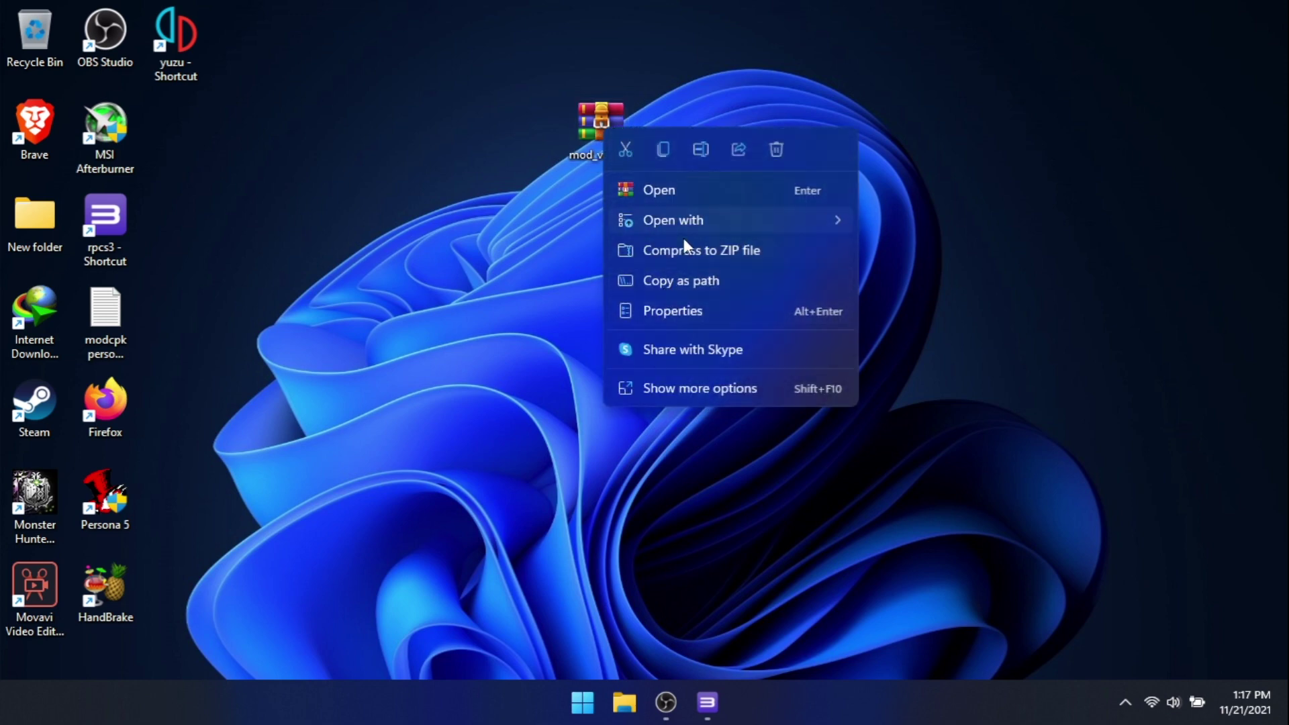
click(658, 192)
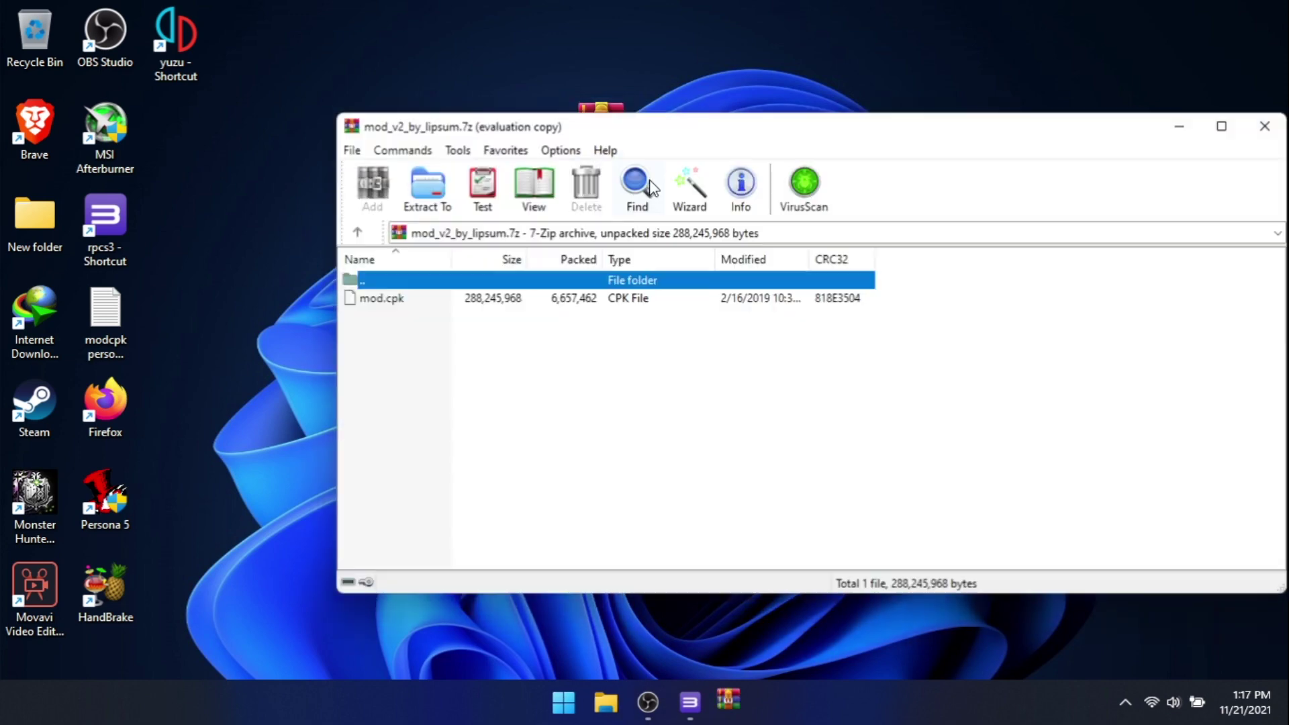
click(427, 190)
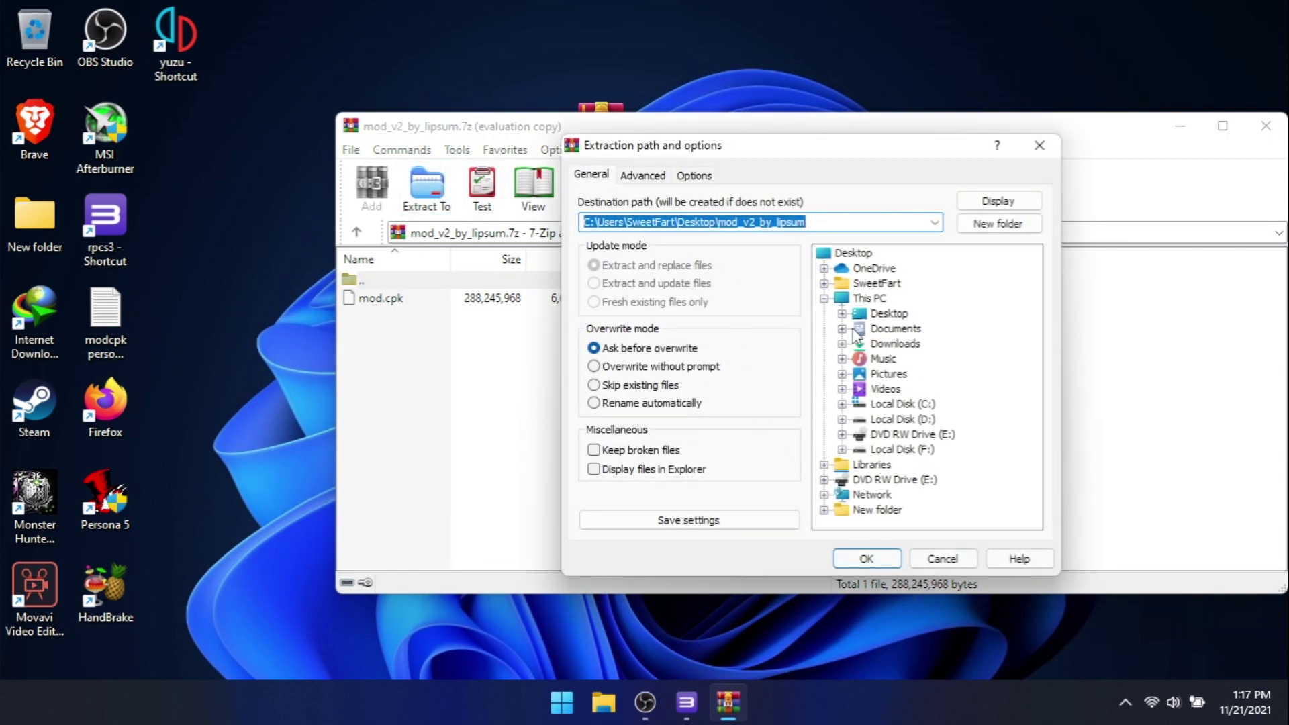
click(889, 314)
click(866, 559)
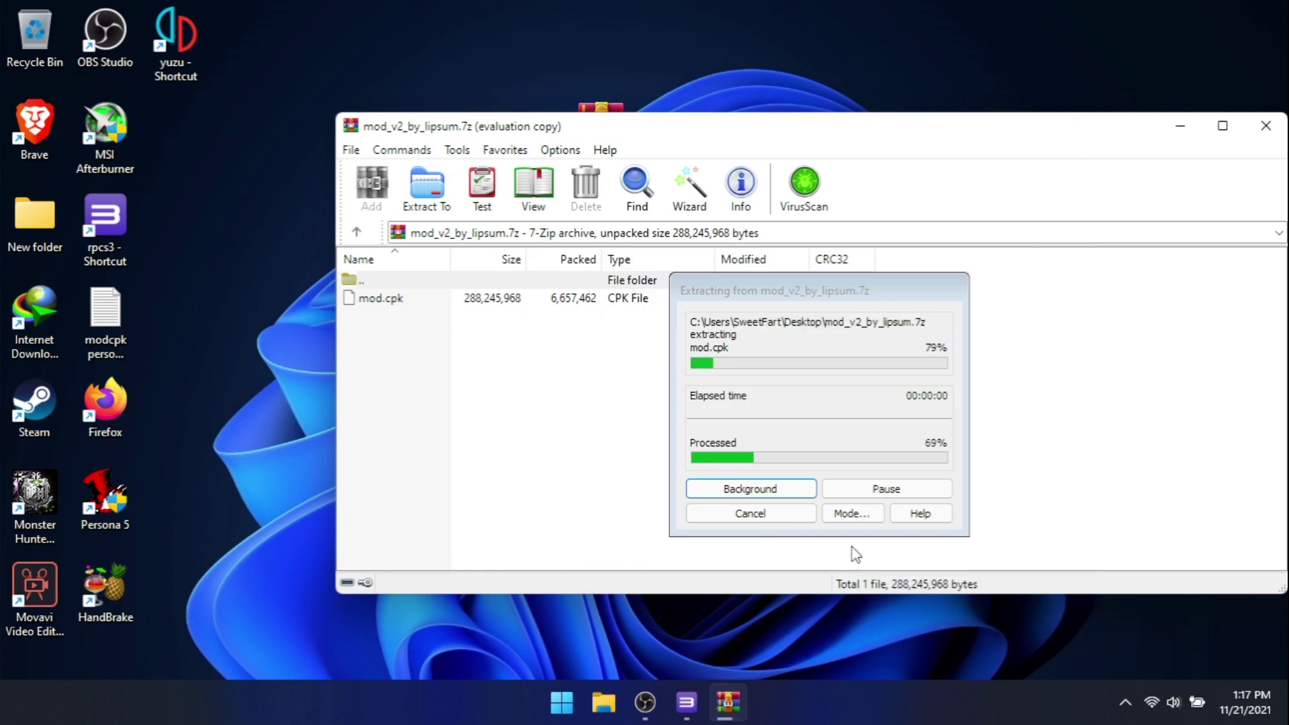
click(1181, 126)
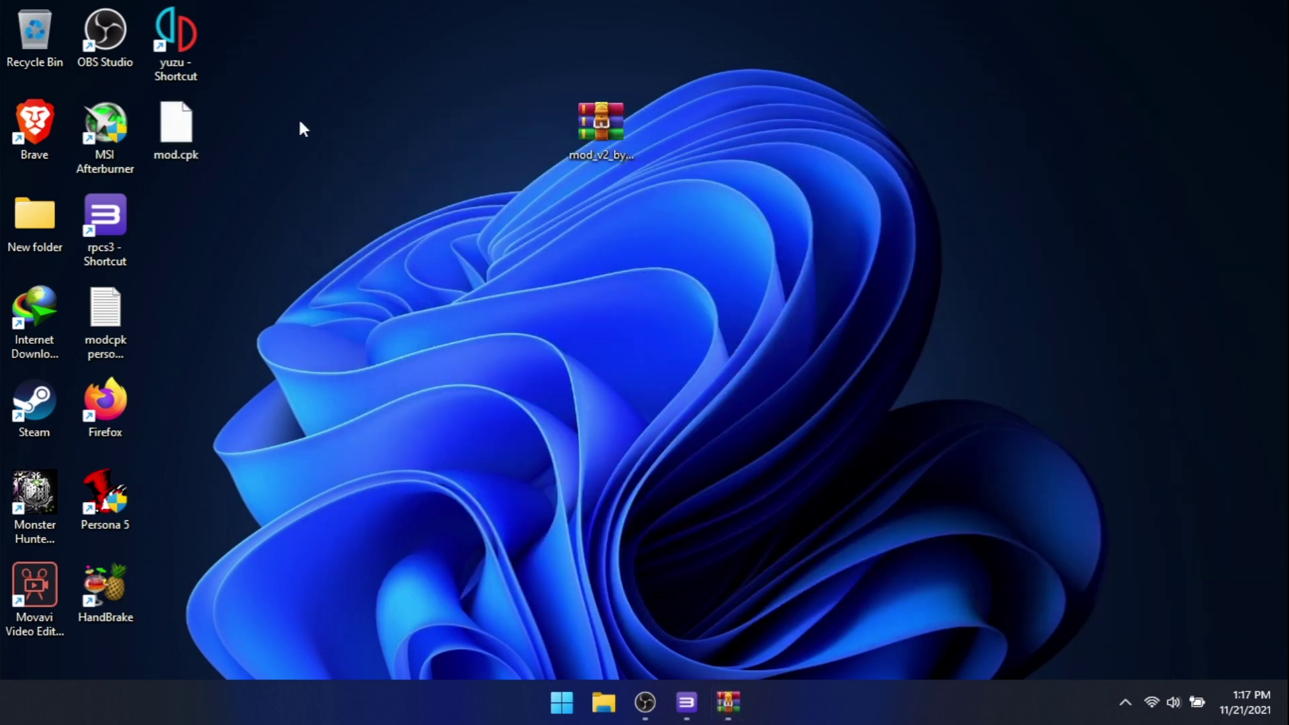
Place mod.cpk beside the archive and open Persona 5's USRDIR install folder
drag(176, 126, 741, 126)
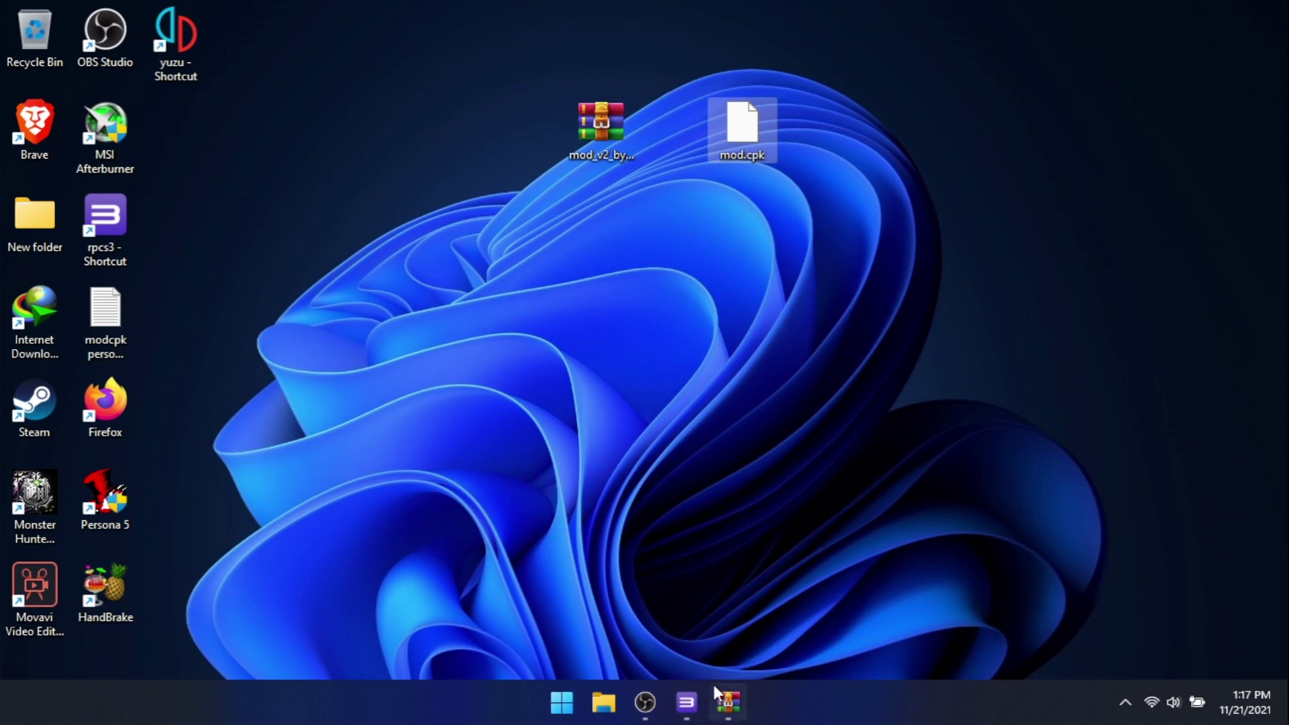
click(686, 701)
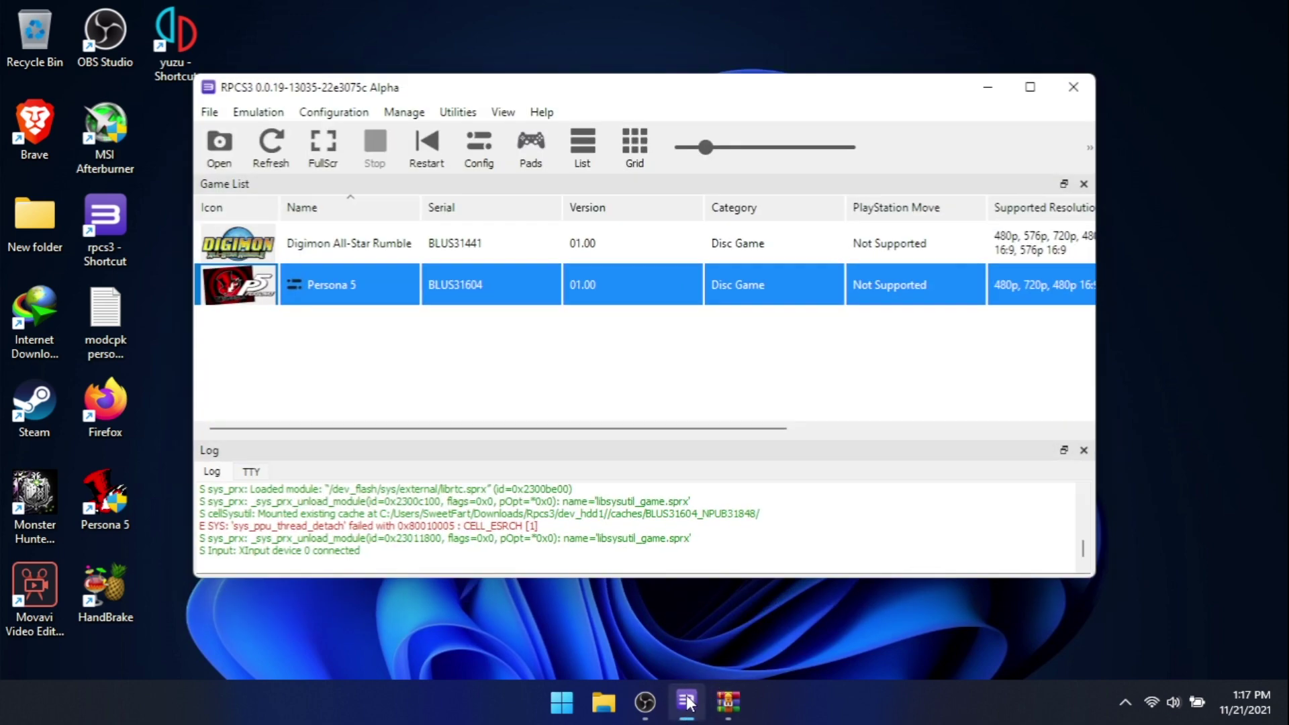
right_click(314, 284)
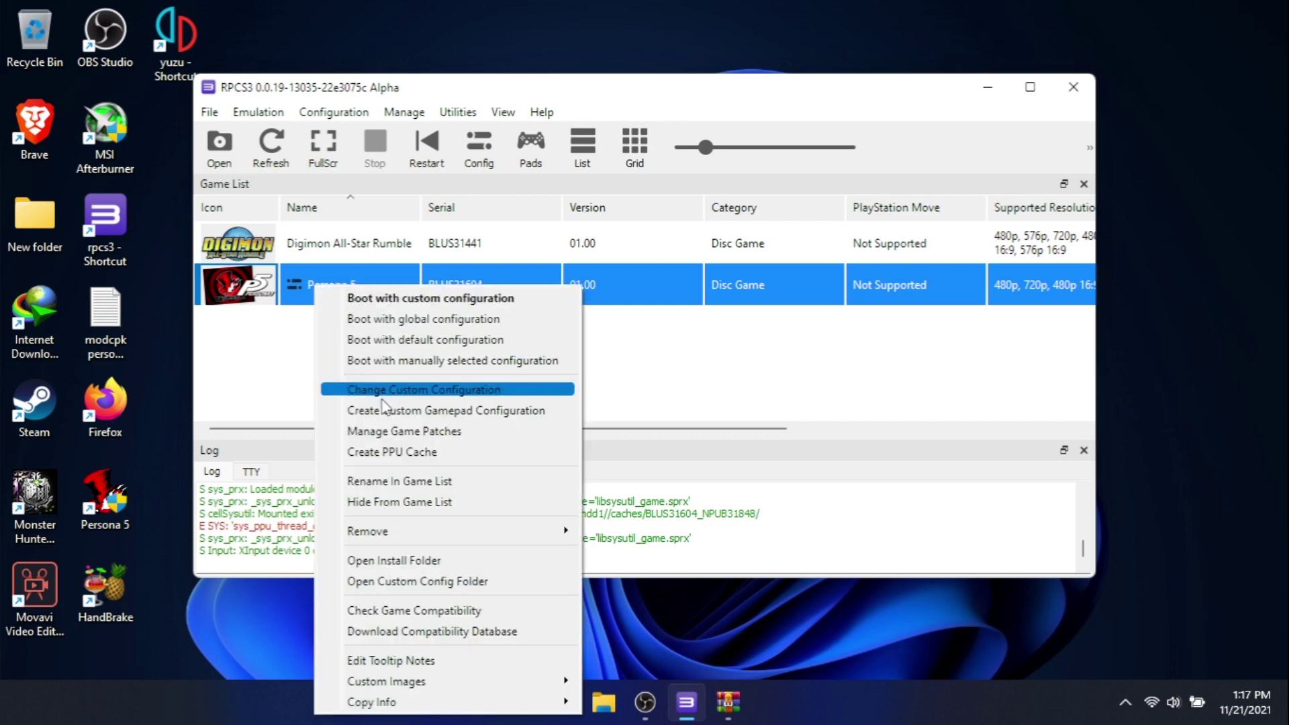
click(417, 581)
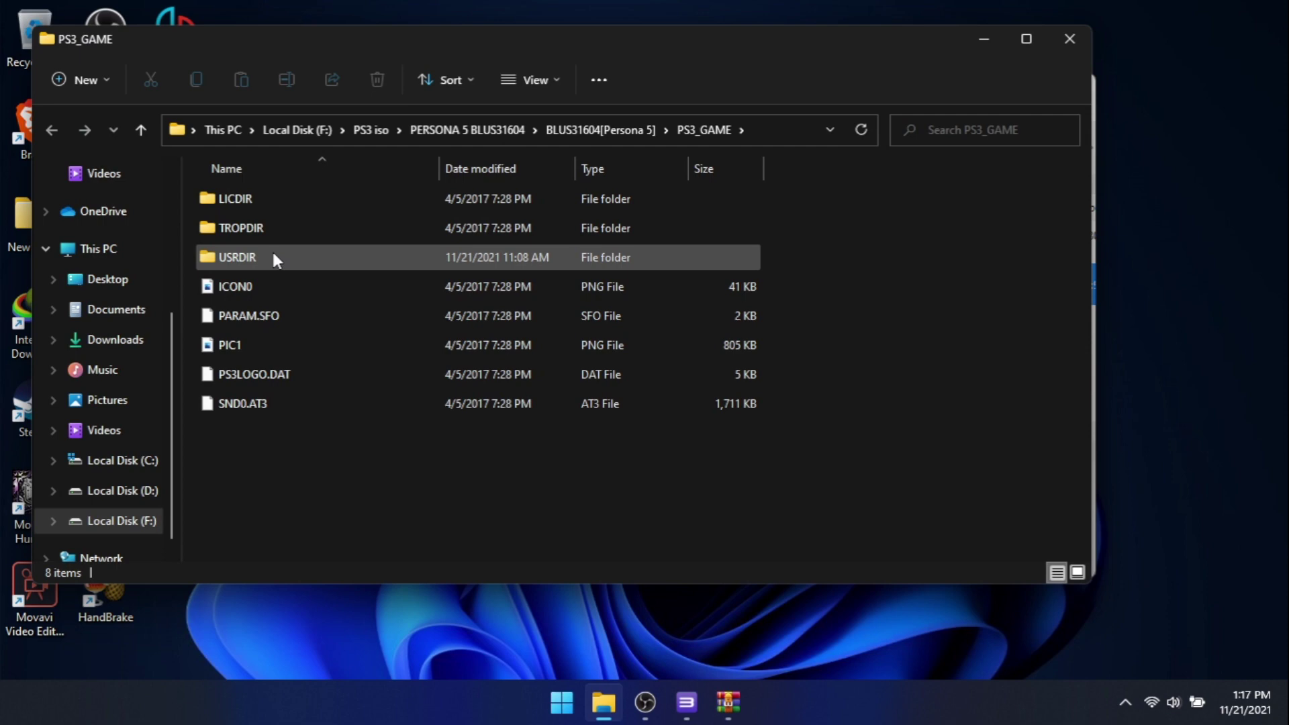
double_click(275, 258)
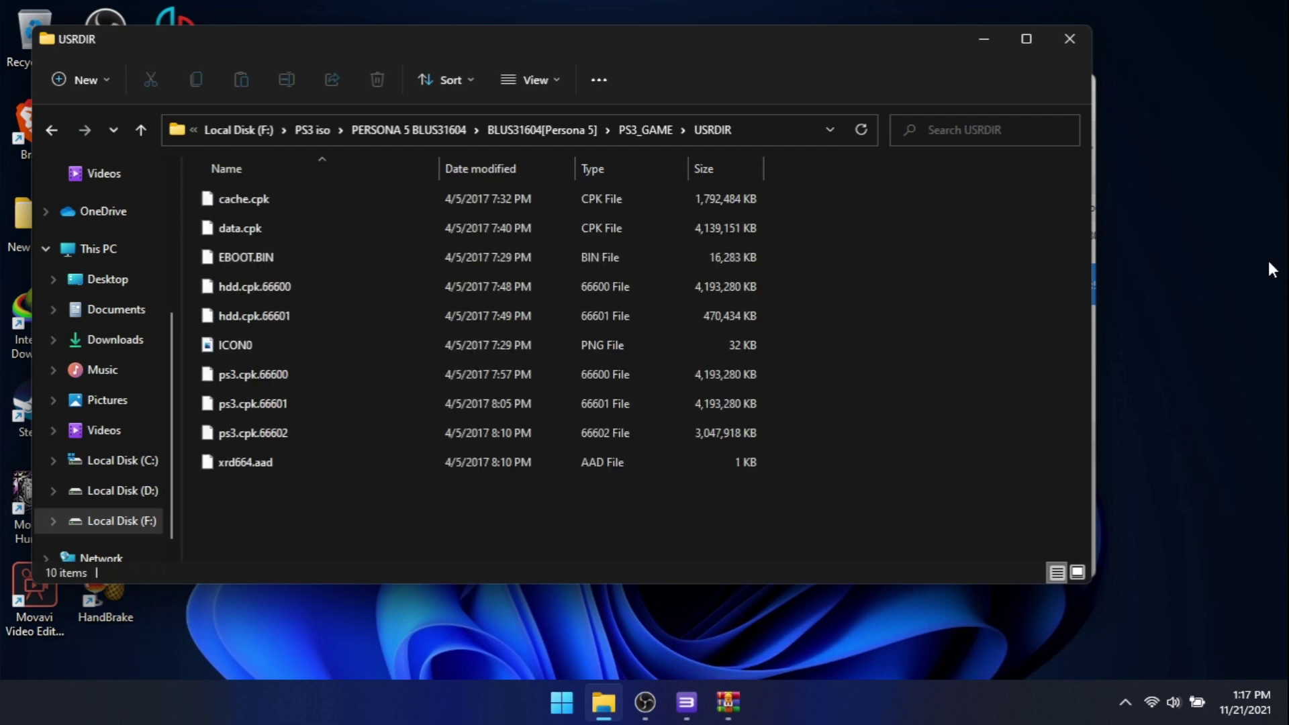
Copy mod.cpk from the desktop into USRDIR and close the folder window
drag(879, 30, 851, 174)
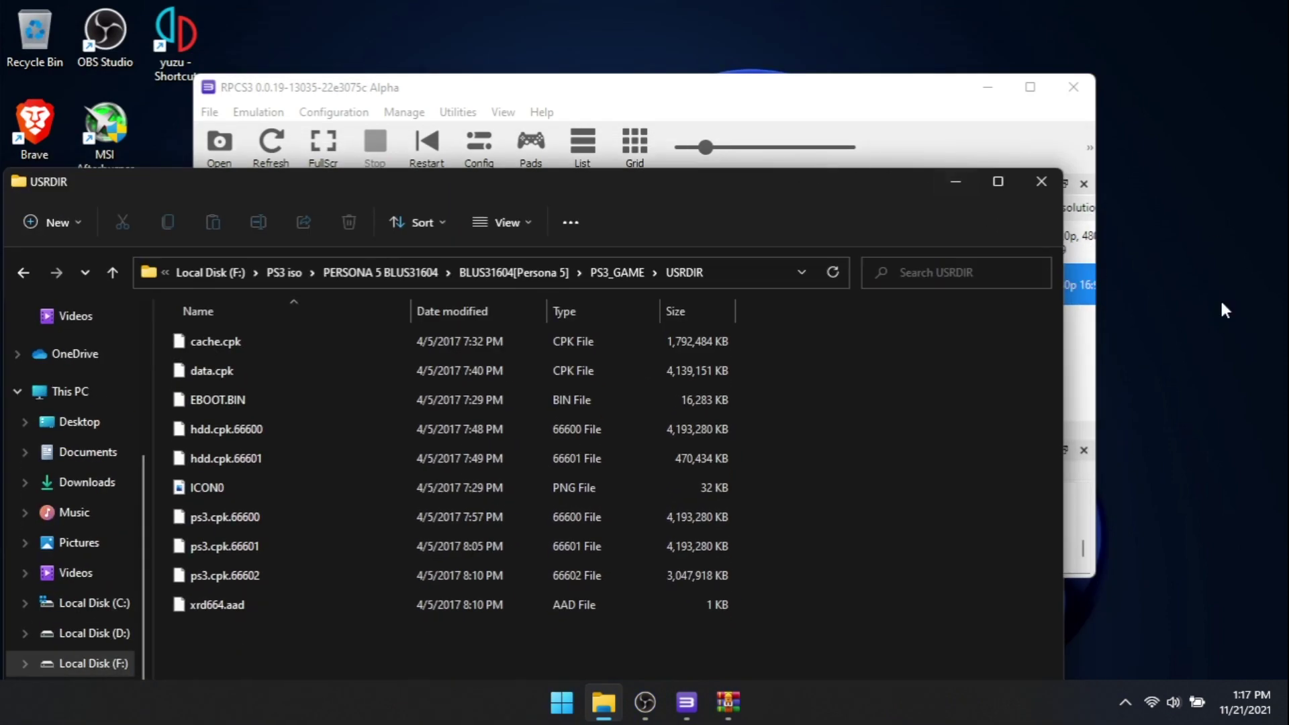
click(987, 87)
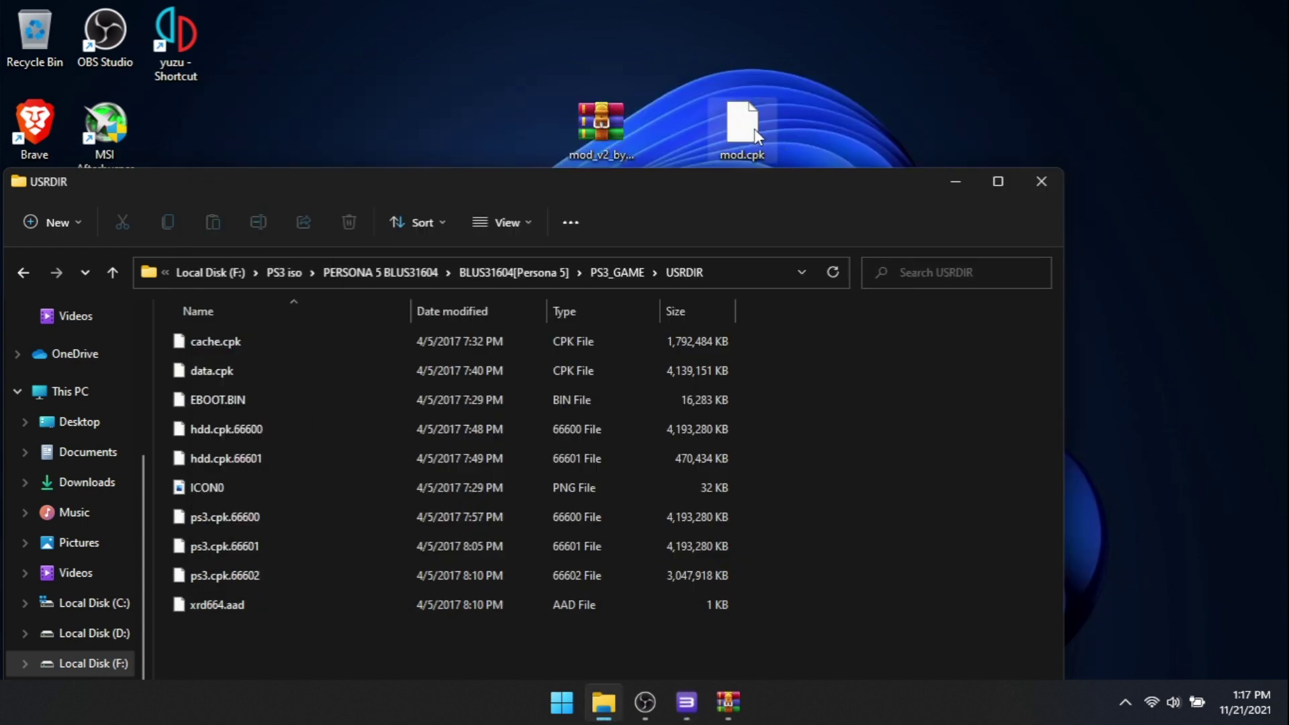
drag(746, 130, 398, 645)
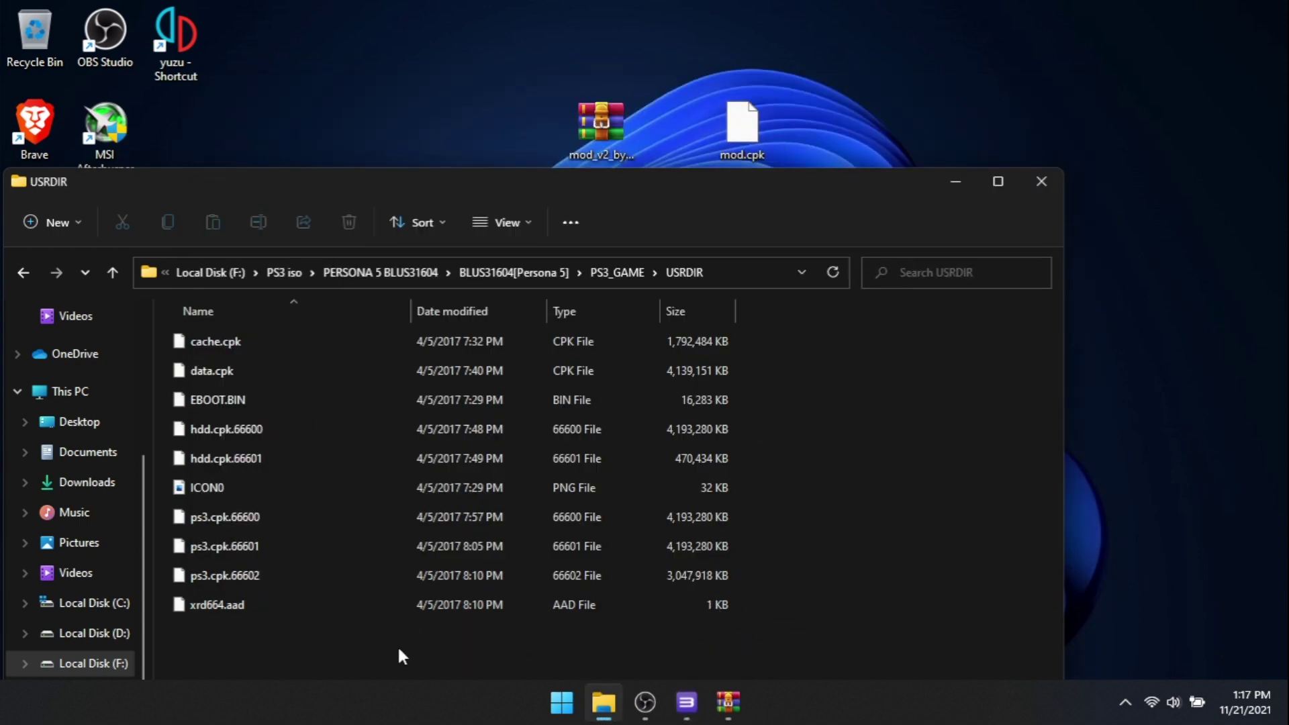
click(992, 455)
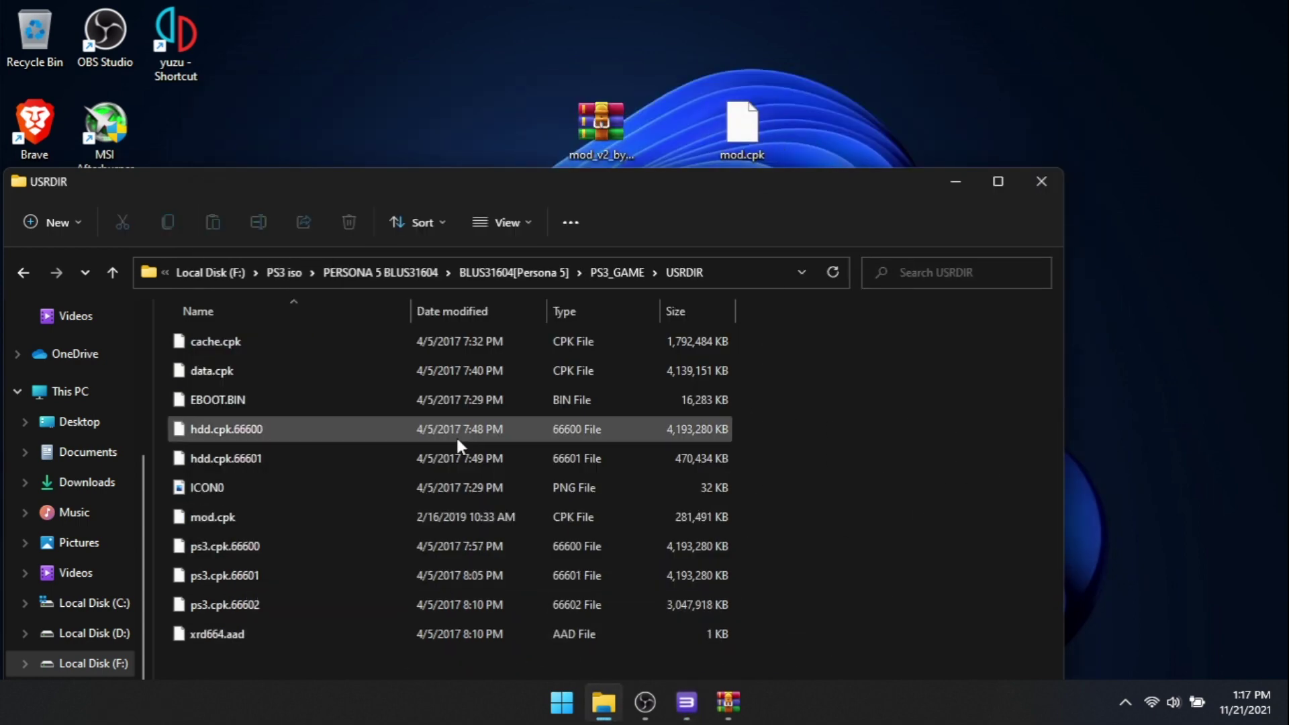
click(1042, 181)
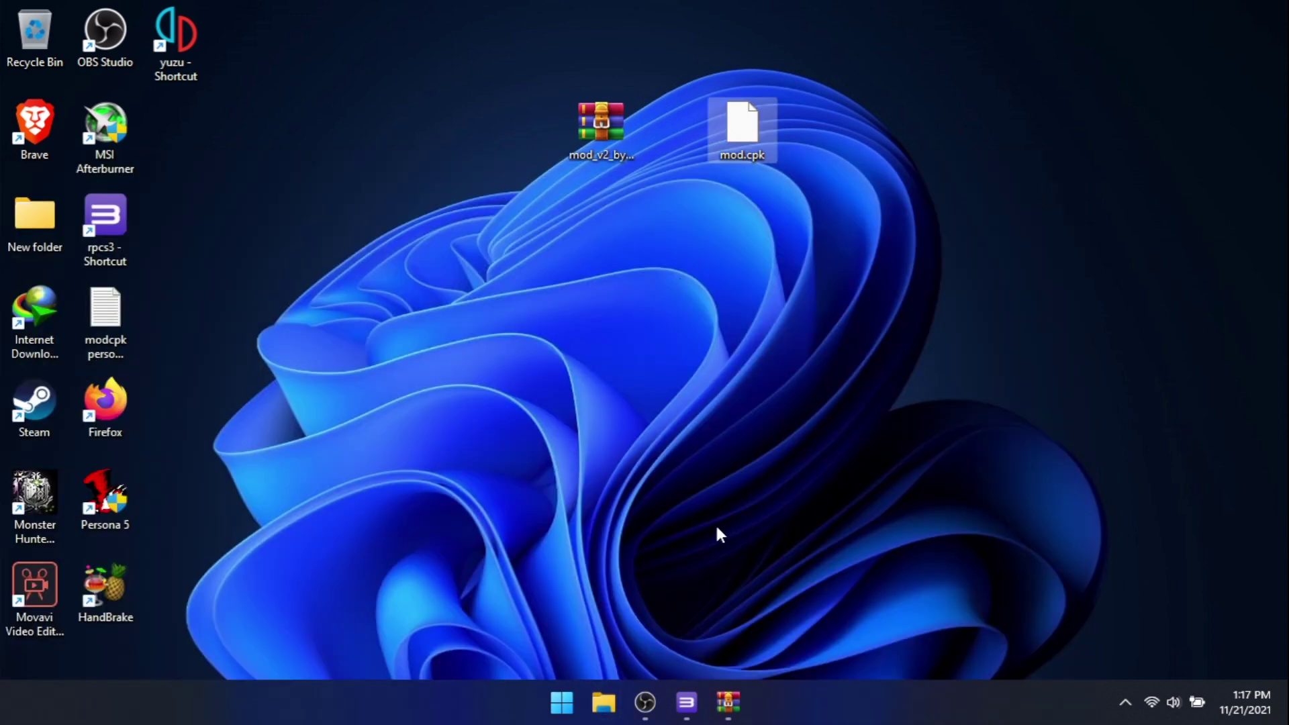
mouse_move(727, 702)
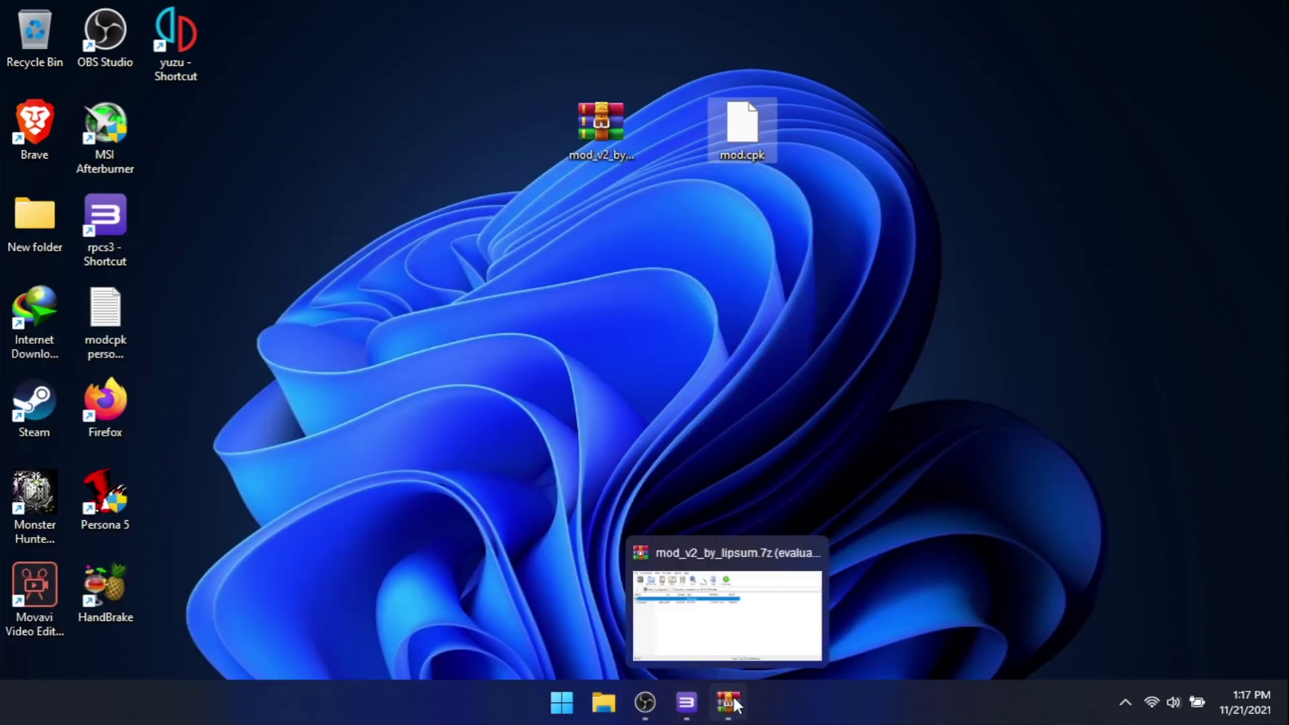
Tick Persona 5's Enable Mod Support patch in Manage Game Patches, then apply and save
click(811, 553)
click(702, 701)
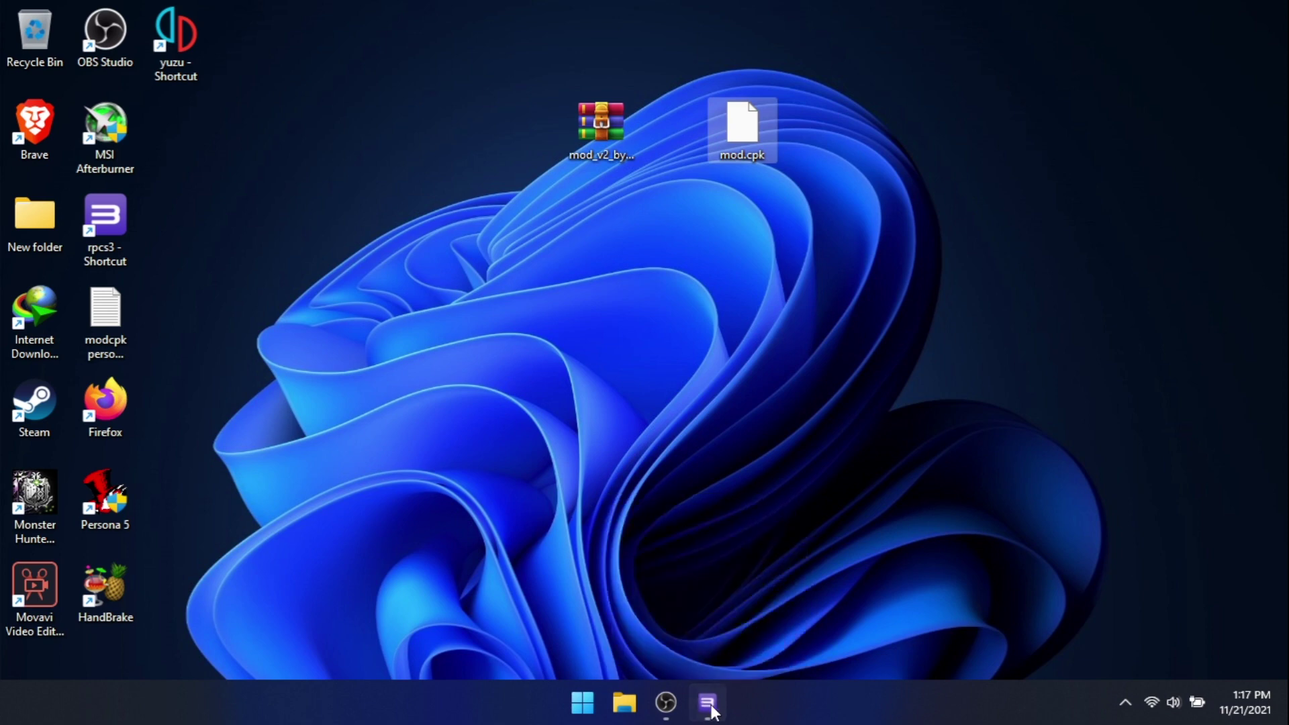
right_click(365, 301)
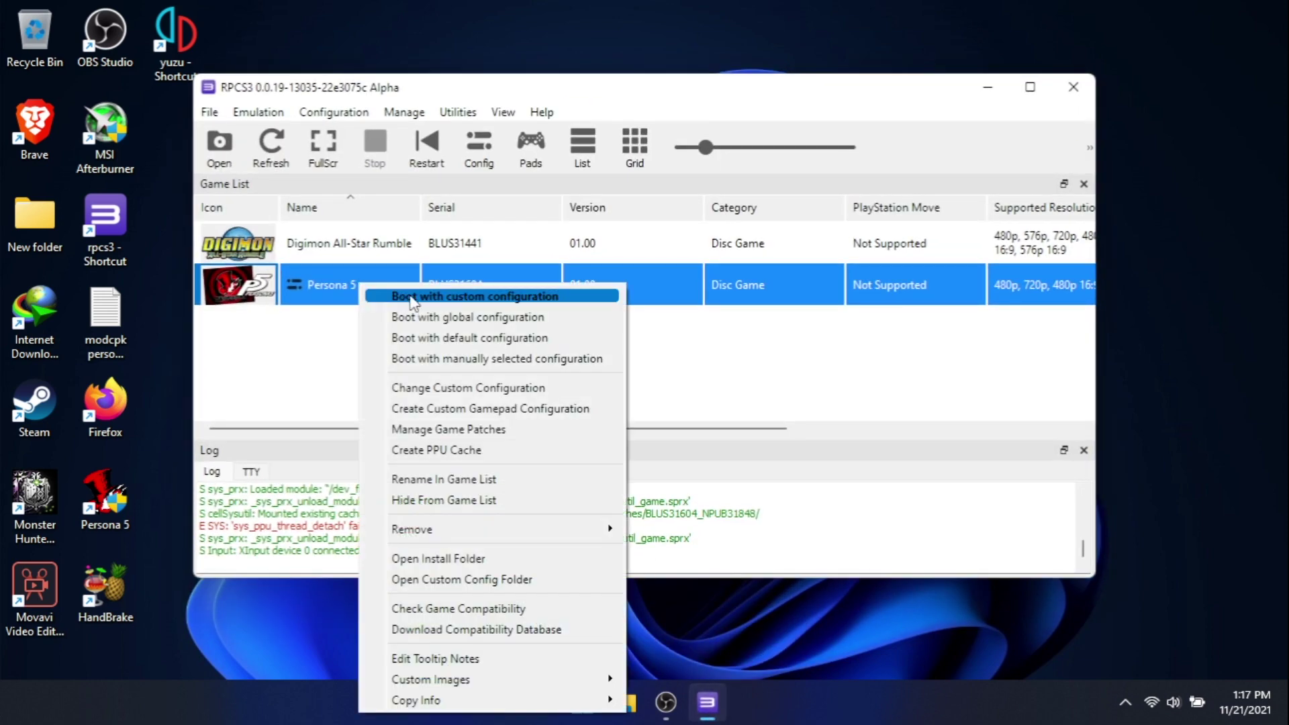
click(454, 430)
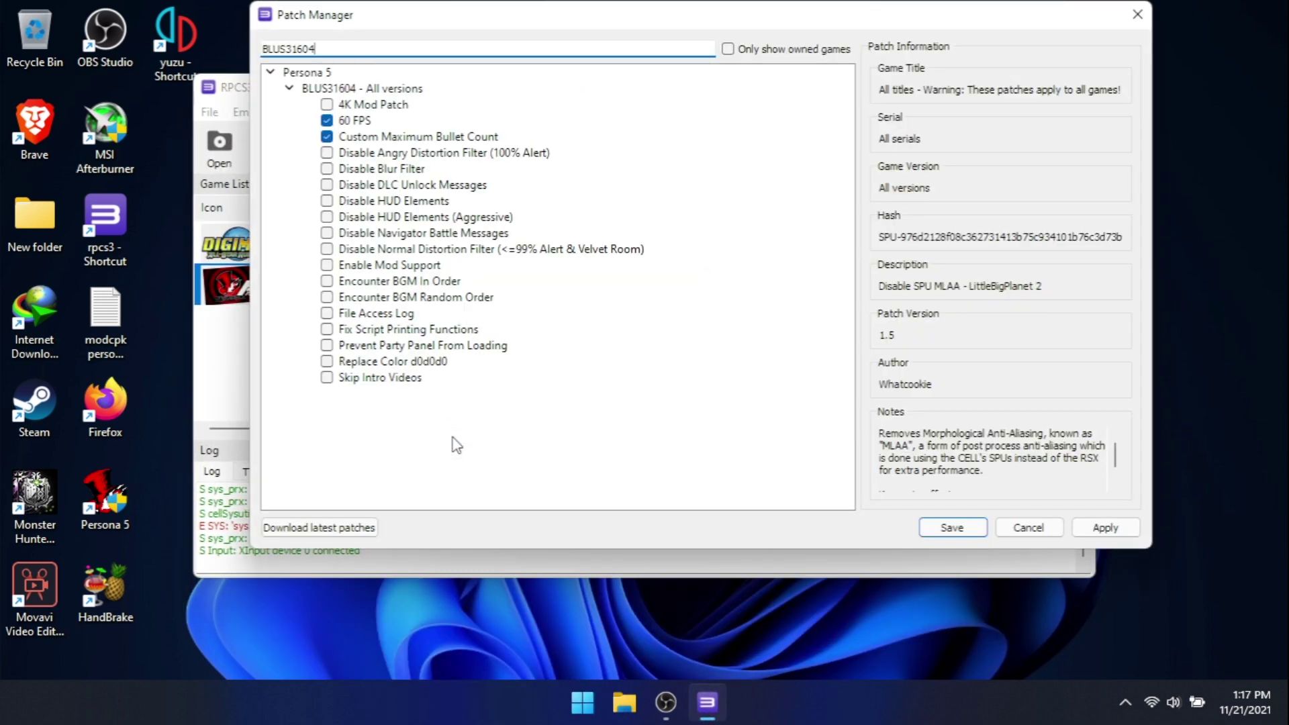
click(327, 266)
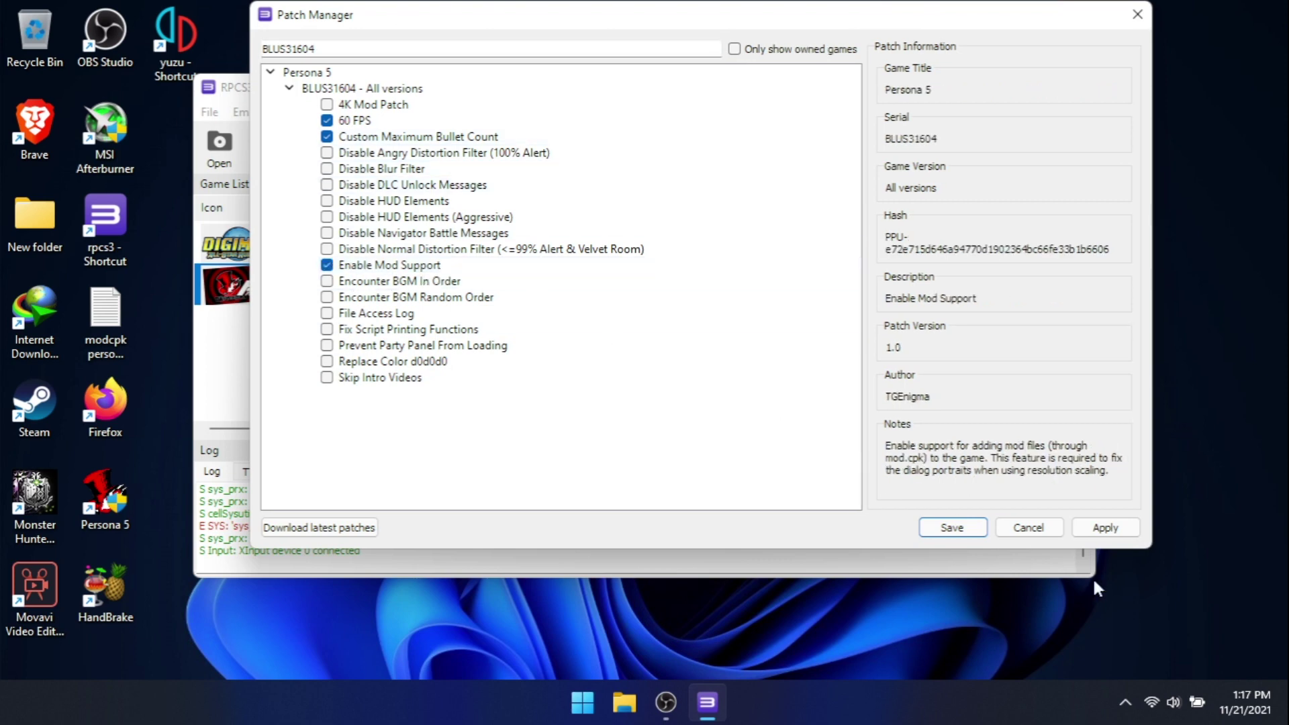
click(1105, 528)
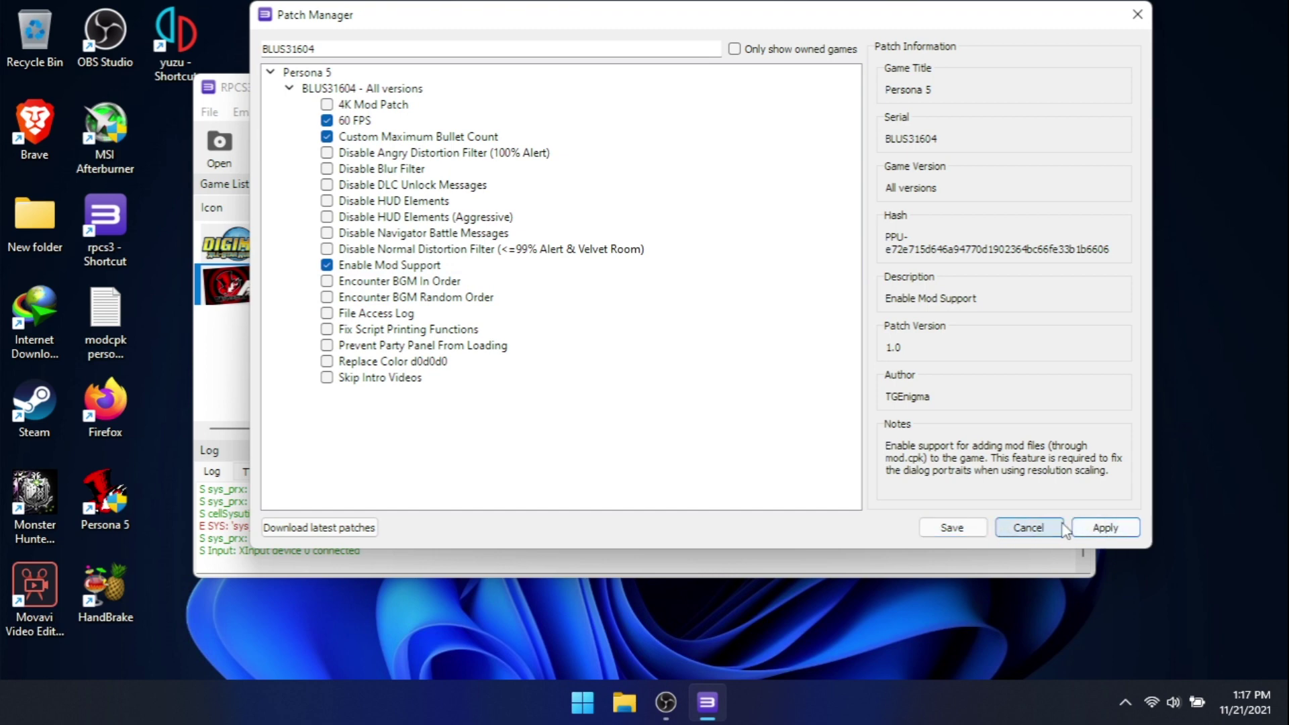
click(936, 528)
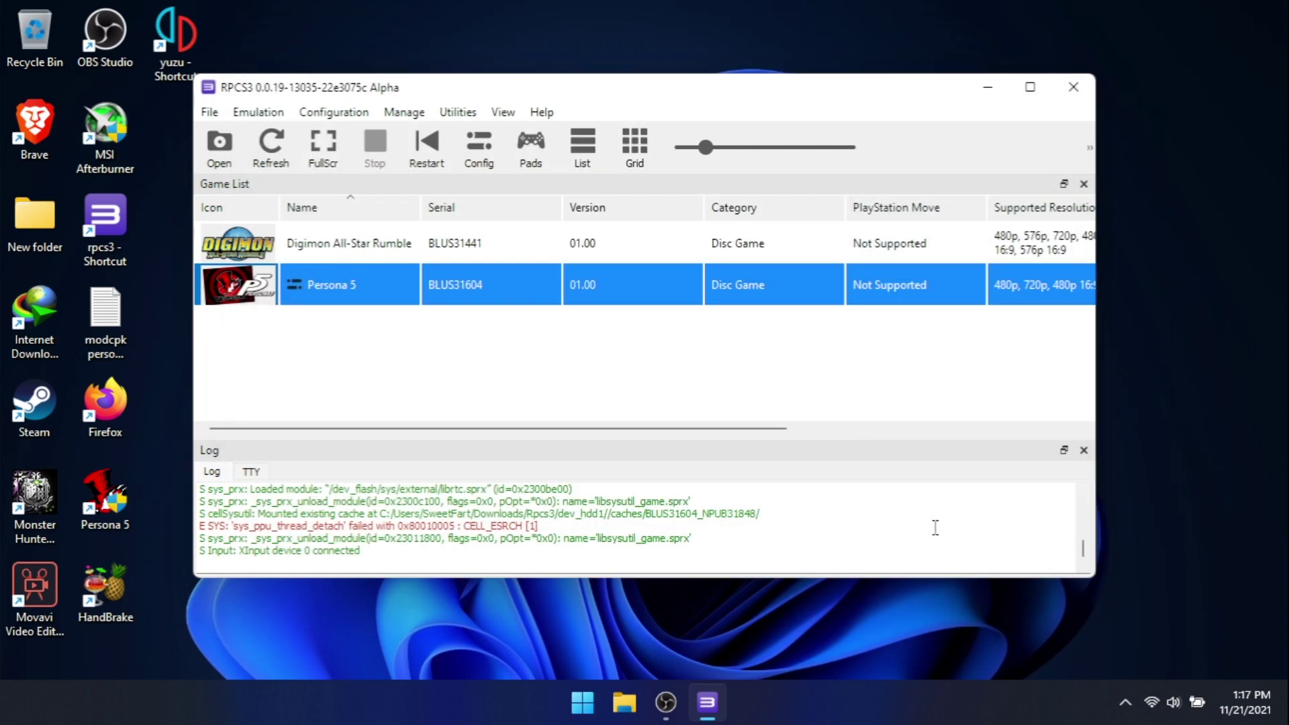
Boot Persona 5 with its custom configuration and pick a dialogue response with X
right_click(343, 303)
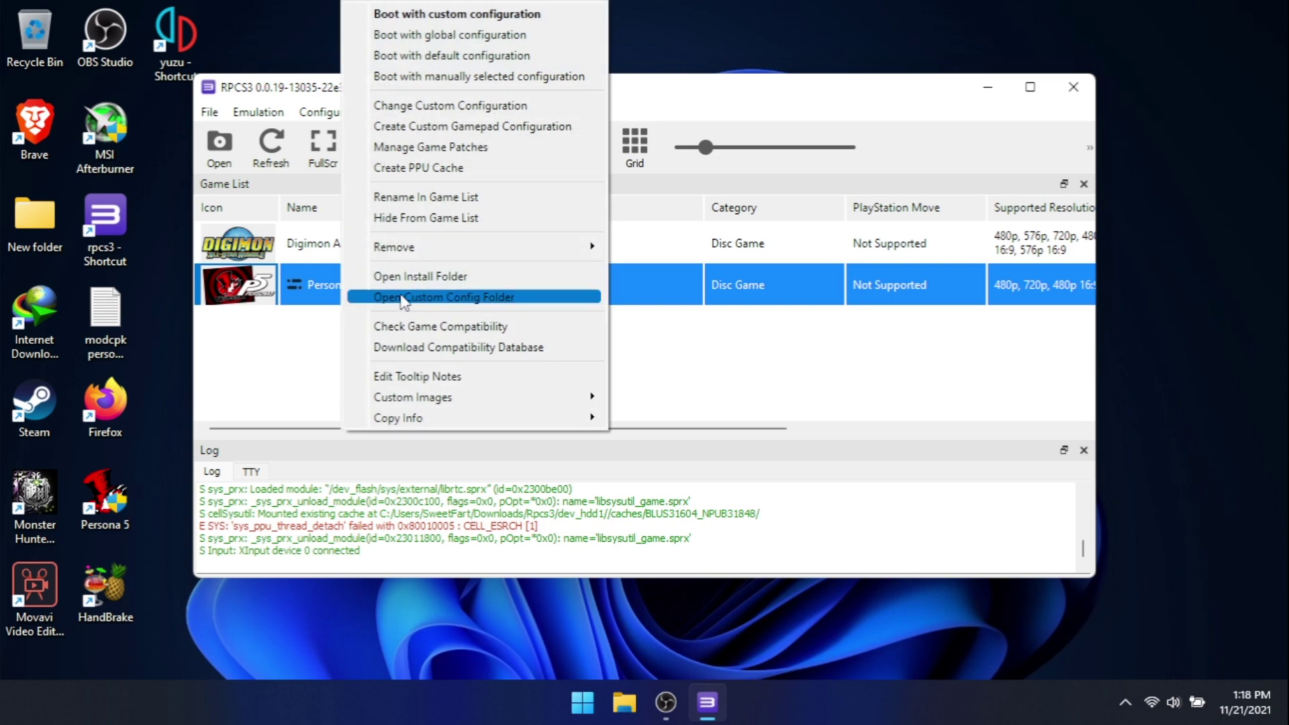
click(451, 15)
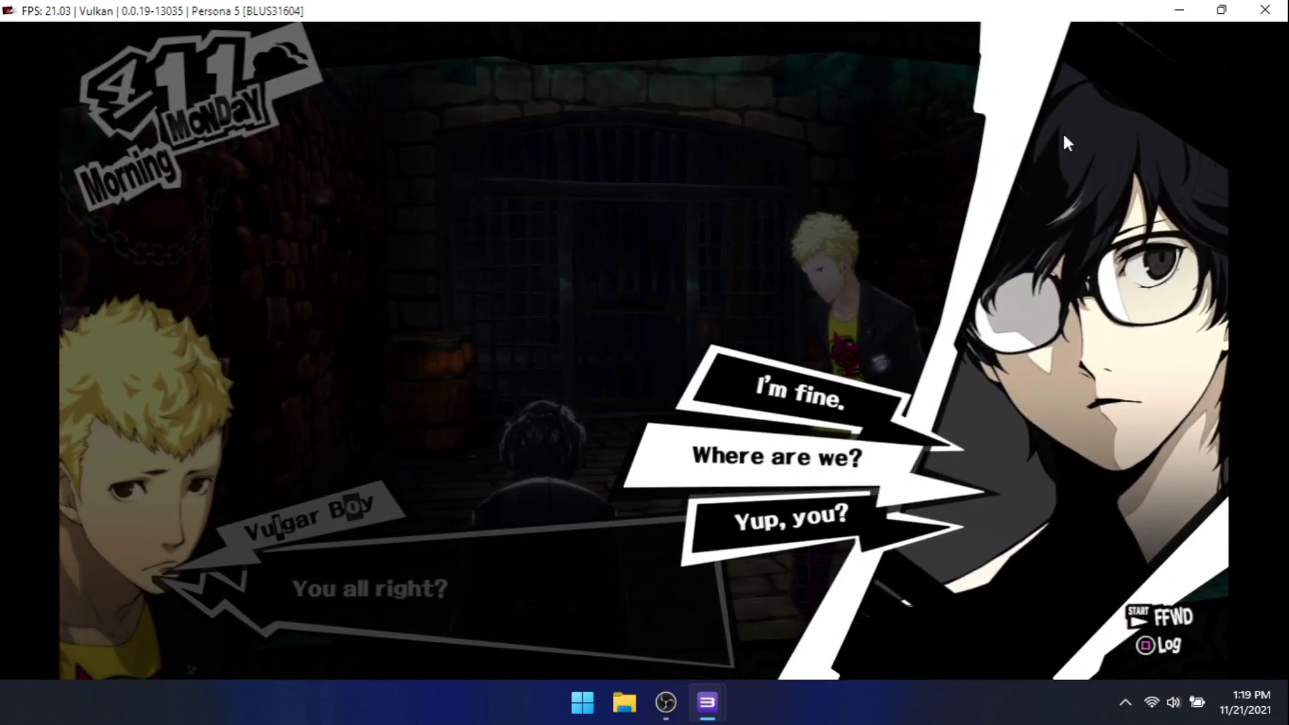
key(x)
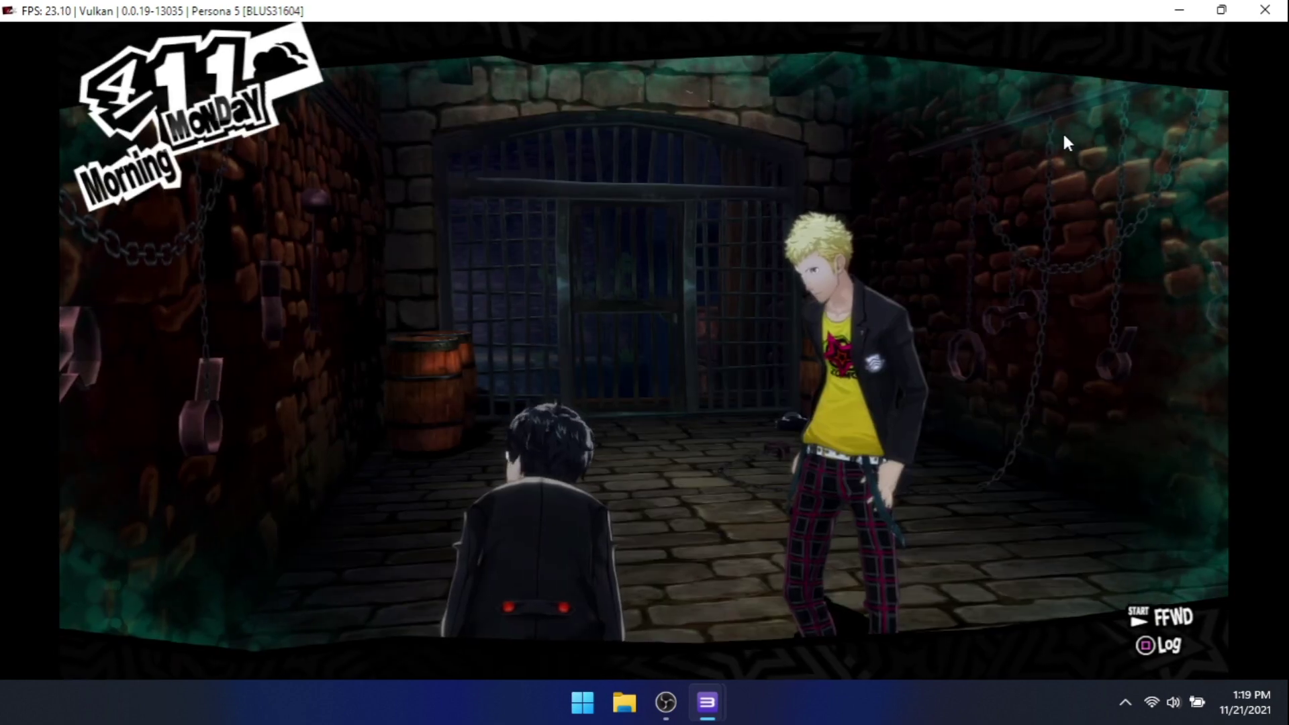